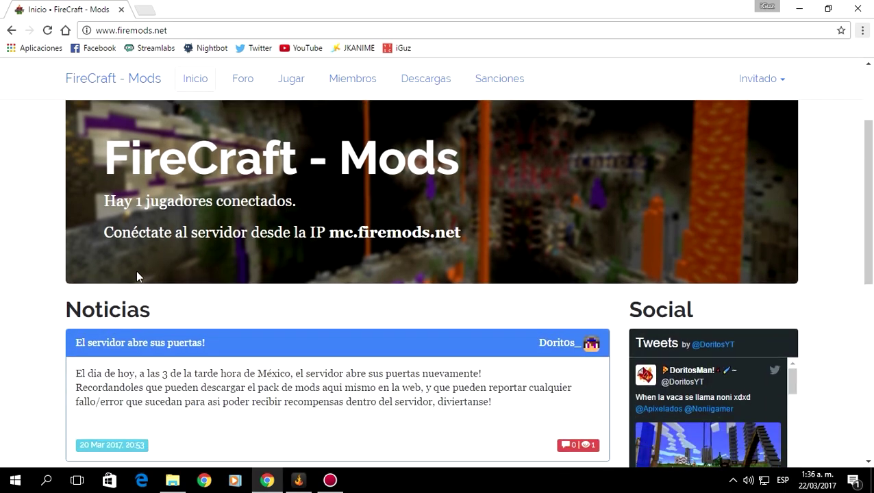
Review the FireCraft - Mods home page, including its news posts, the tweets feed and the TeamSpeak section.
{"action": "scroll", "coordinate": [125, 240], "scroll_direction": "down", "scroll_amount": 2}
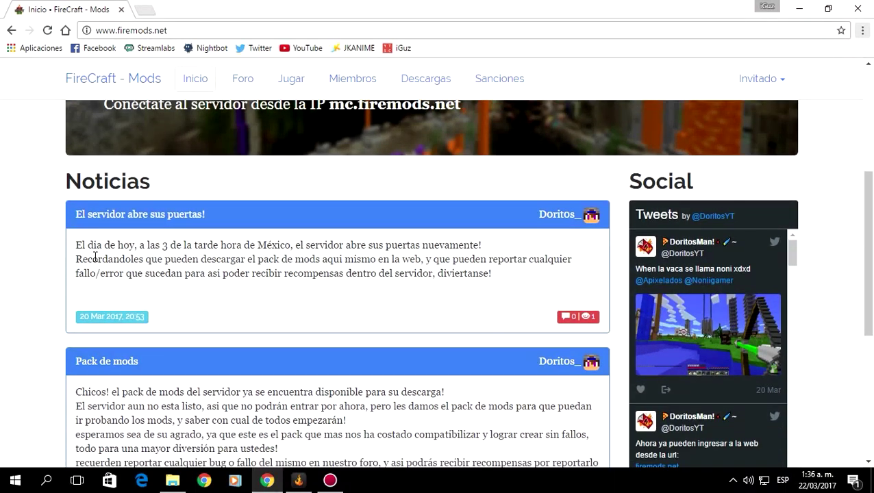
{"action": "scroll", "coordinate": [308, 254], "scroll_direction": "down", "scroll_amount": 1}
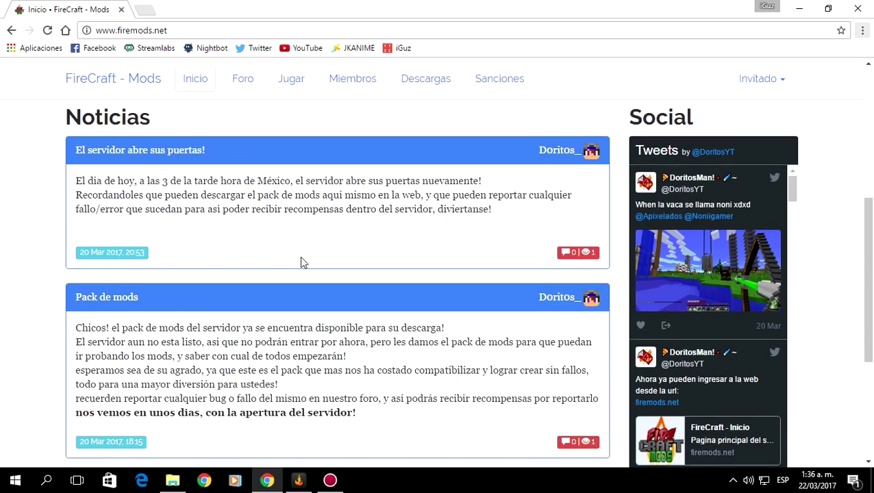
{"action": "scroll", "coordinate": [467, 247], "scroll_direction": "down", "scroll_amount": 4}
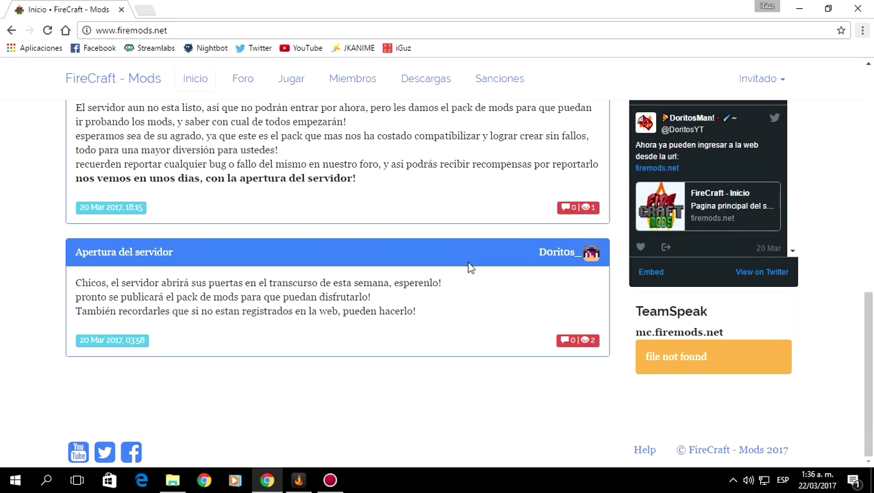
{"action": "scroll", "coordinate": [468, 263], "scroll_direction": "up", "scroll_amount": 1}
{"action": "scroll", "coordinate": [469, 267], "scroll_direction": "up", "scroll_amount": 2}
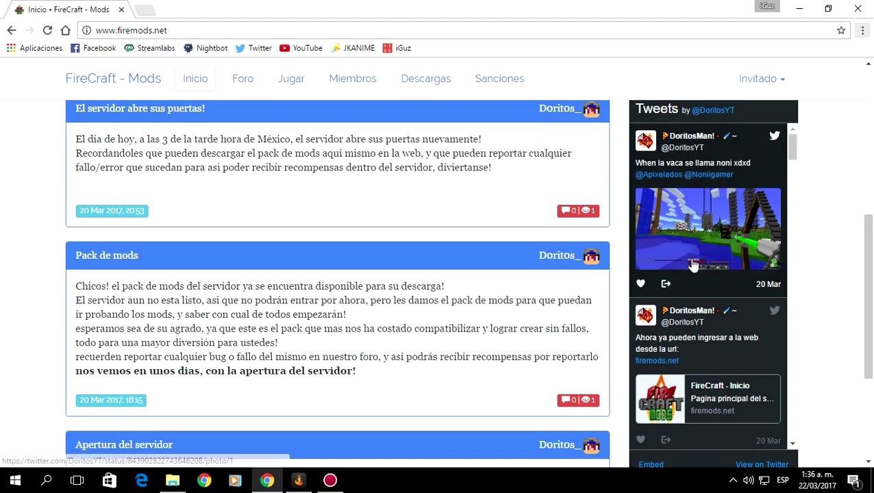
{"action": "scroll", "coordinate": [714, 308], "scroll_direction": "down", "scroll_amount": 4}
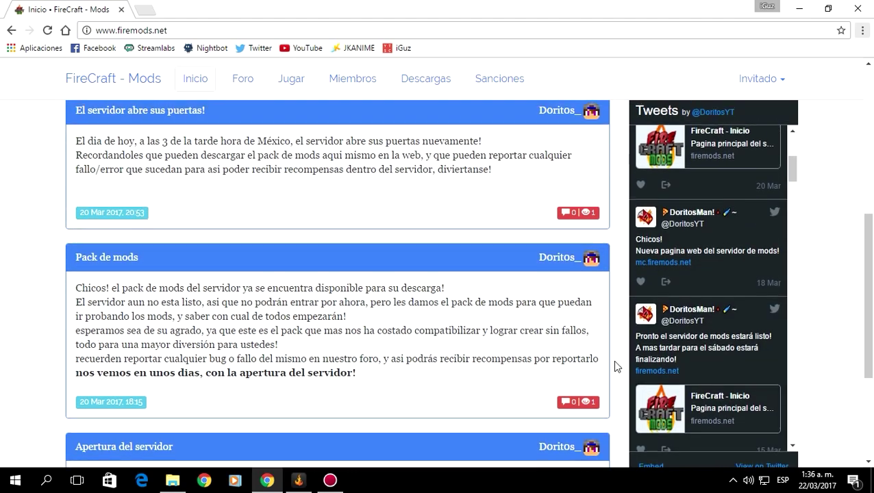
{"action": "scroll", "coordinate": [613, 360], "scroll_direction": "up", "scroll_amount": 1}
{"action": "scroll", "coordinate": [811, 318], "scroll_direction": "down", "scroll_amount": 2}
{"action": "scroll", "coordinate": [810, 318], "scroll_direction": "up", "scroll_amount": 3}
{"action": "scroll", "coordinate": [668, 250], "scroll_direction": "up", "scroll_amount": 3}
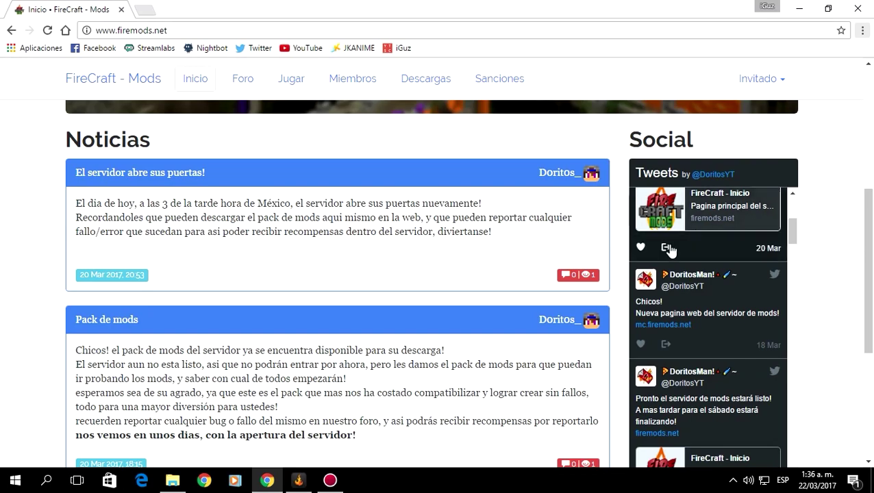
{"action": "scroll", "coordinate": [677, 267], "scroll_direction": "down", "scroll_amount": 2}
{"action": "scroll", "coordinate": [452, 298], "scroll_direction": "up", "scroll_amount": 5}
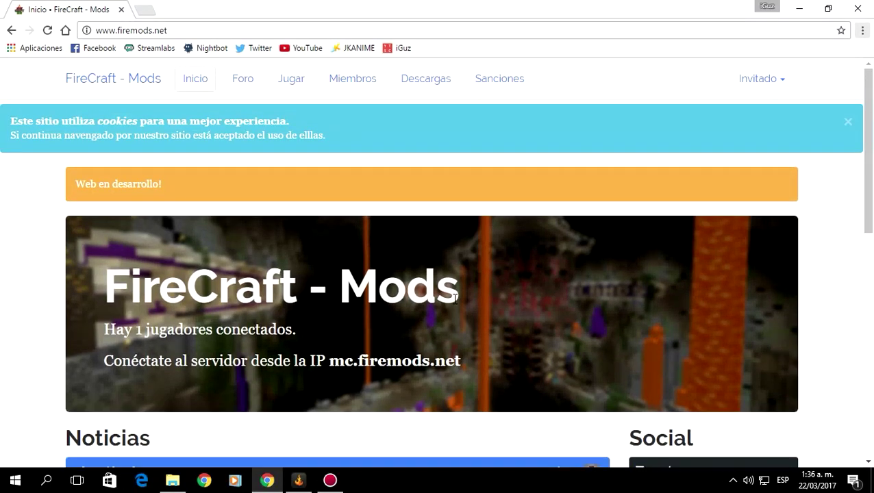
Look through the site's forum page and open the Jugar page with the connected players.
{"action": "left_click", "coordinate": [252, 90]}
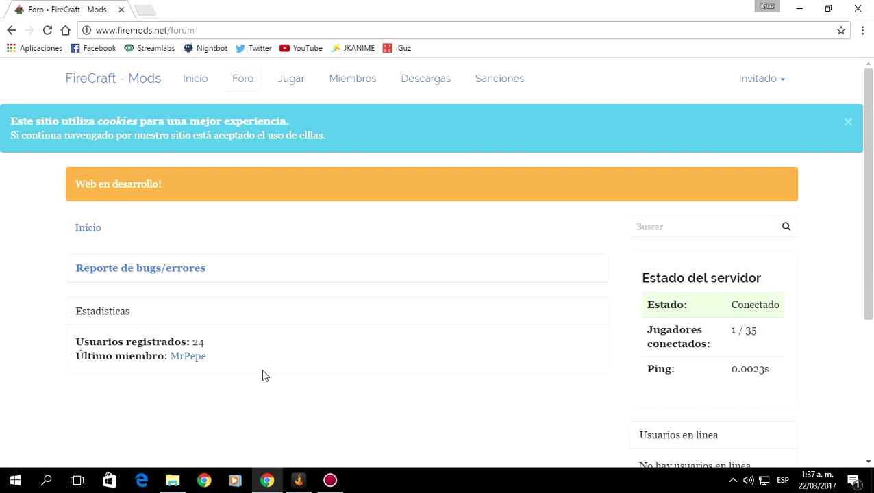
{"action": "scroll", "coordinate": [262, 375], "scroll_direction": "down", "scroll_amount": 3}
{"action": "scroll", "coordinate": [270, 375], "scroll_direction": "up", "scroll_amount": 3}
{"action": "left_click", "coordinate": [291, 80]}
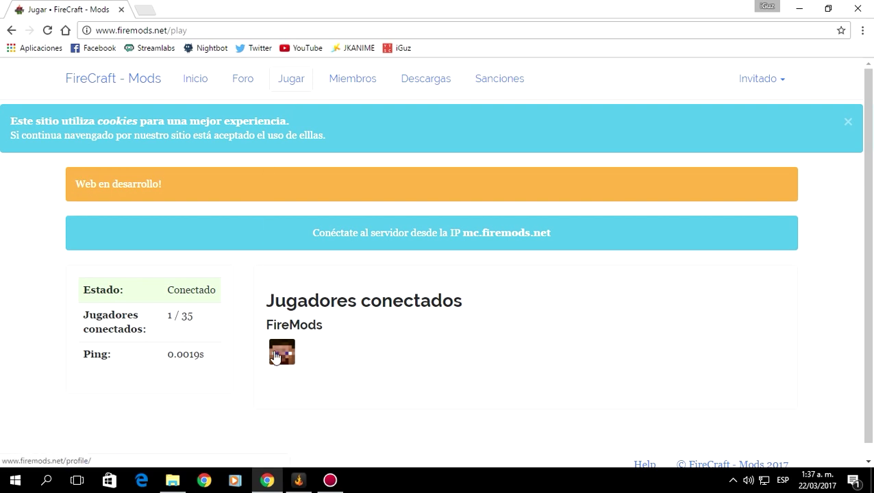
Open the Miembros page and look through the list of registered members and their groups.
{"action": "left_click", "coordinate": [368, 83]}
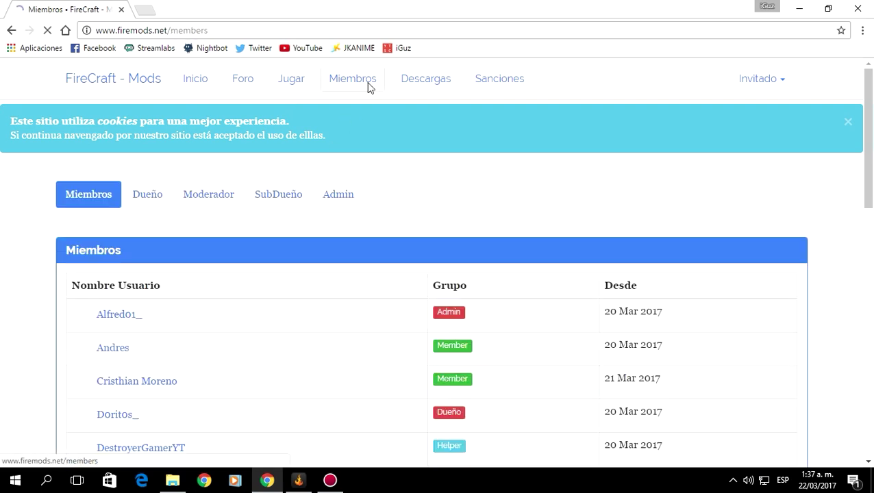
{"action": "scroll", "coordinate": [380, 209], "scroll_direction": "down", "scroll_amount": 2}
{"action": "scroll", "coordinate": [219, 258], "scroll_direction": "up", "scroll_amount": 1}
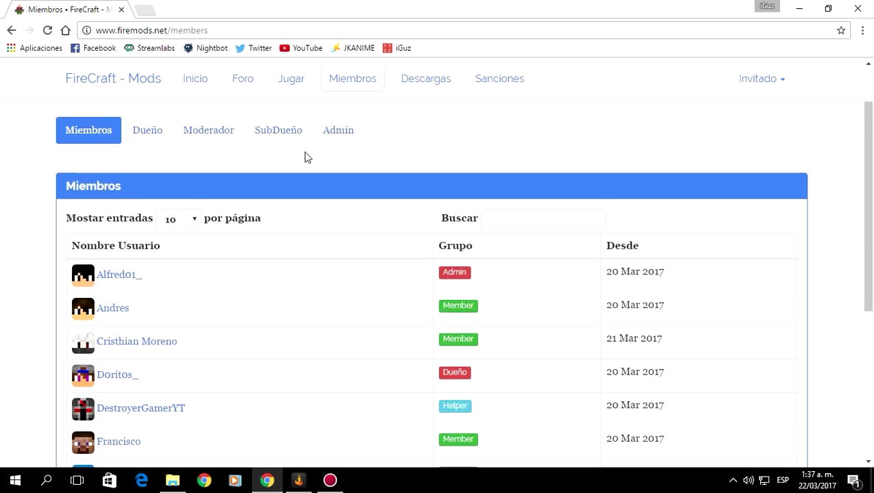
{"action": "scroll", "coordinate": [363, 250], "scroll_direction": "down", "scroll_amount": 5}
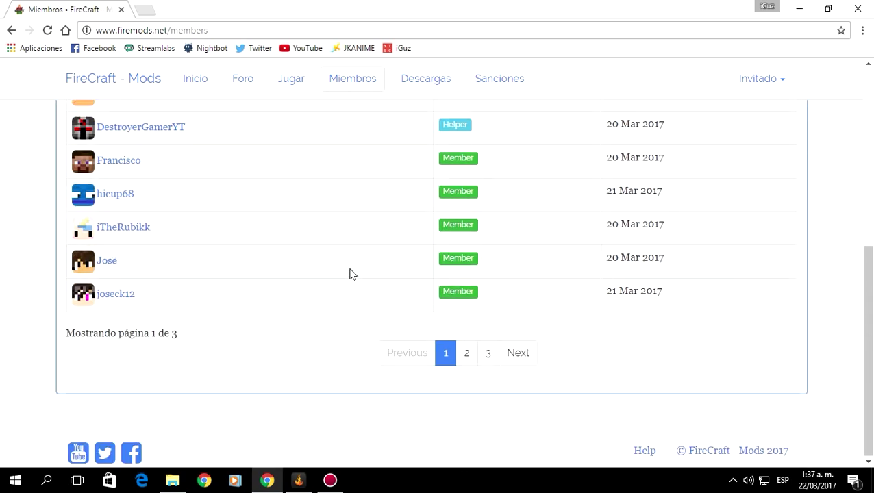
{"action": "scroll", "coordinate": [353, 274], "scroll_direction": "up", "scroll_amount": 4}
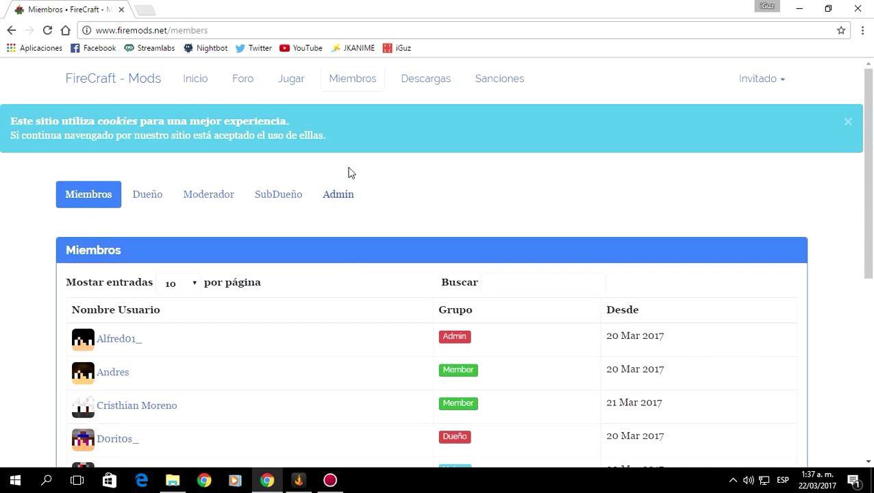
Open the server's Sanciones page and review the list of bans.
{"action": "left_click", "coordinate": [484, 81]}
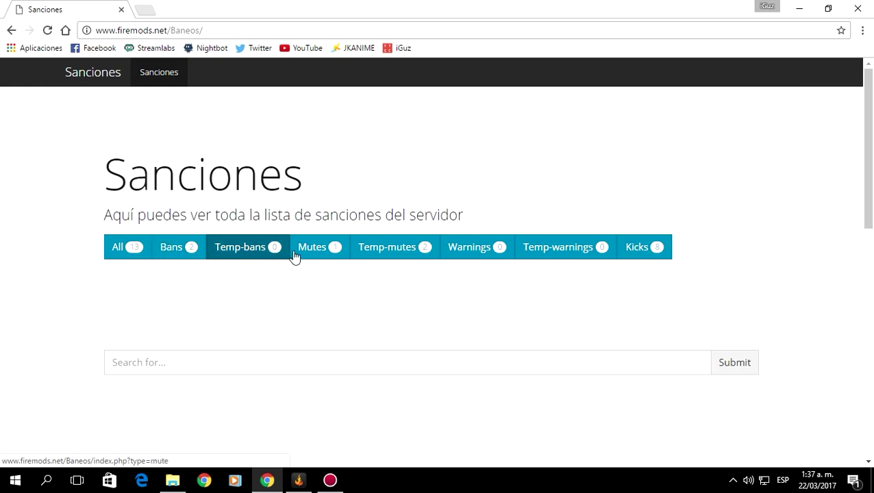
{"action": "left_click", "coordinate": [191, 252]}
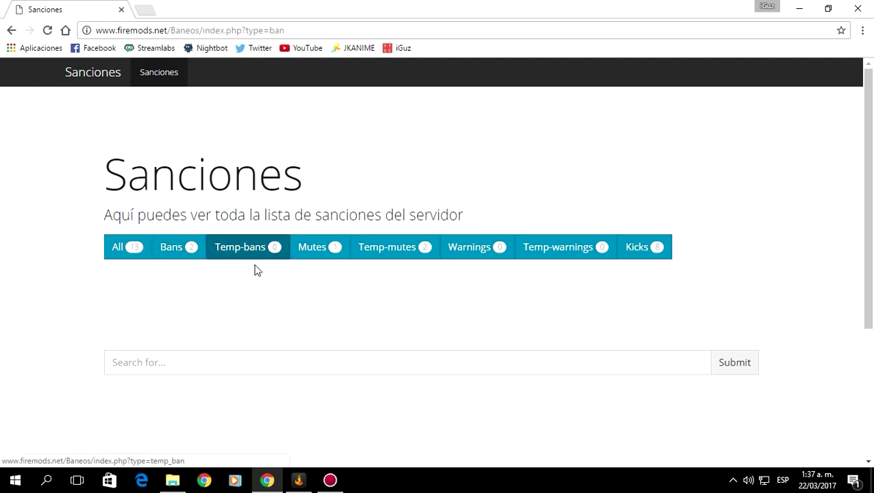
{"action": "scroll", "coordinate": [313, 285], "scroll_direction": "down", "scroll_amount": 3}
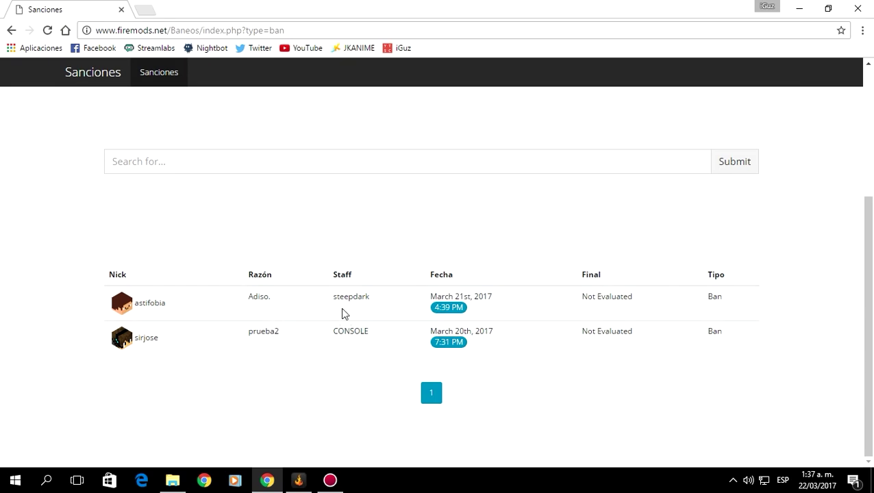
{"action": "scroll", "coordinate": [646, 379], "scroll_direction": "up", "scroll_amount": 3}
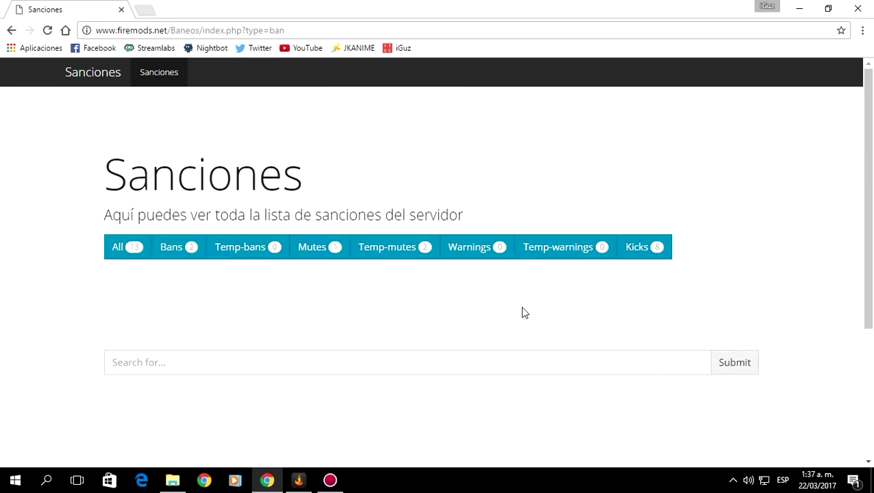
Filter the sanctions by Temp-mutes and review the listed entries.
{"action": "left_click", "coordinate": [406, 254]}
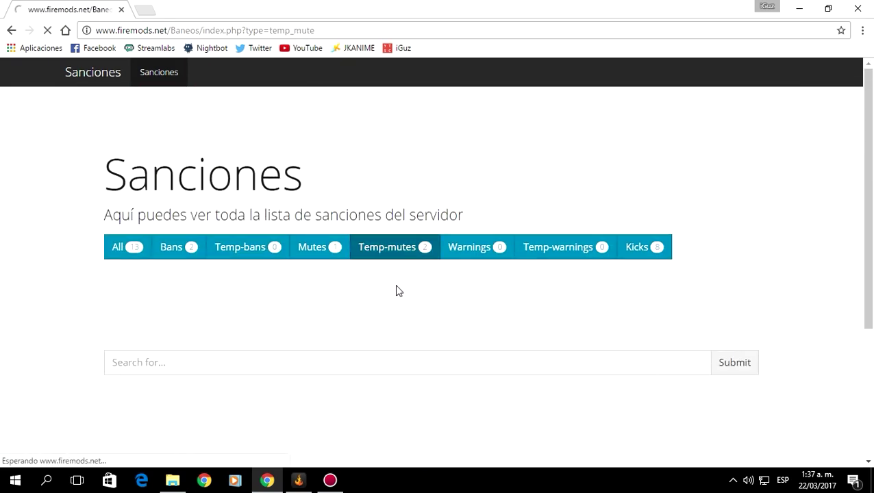
{"action": "scroll", "coordinate": [375, 309], "scroll_direction": "down", "scroll_amount": 2}
{"action": "scroll", "coordinate": [375, 309], "scroll_direction": "down", "scroll_amount": 1}
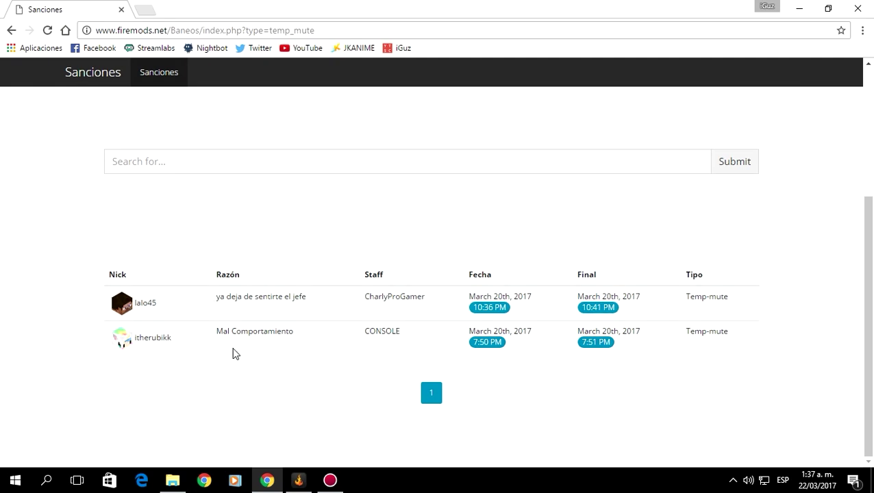
{"action": "scroll", "coordinate": [323, 344], "scroll_direction": "up", "scroll_amount": 3}
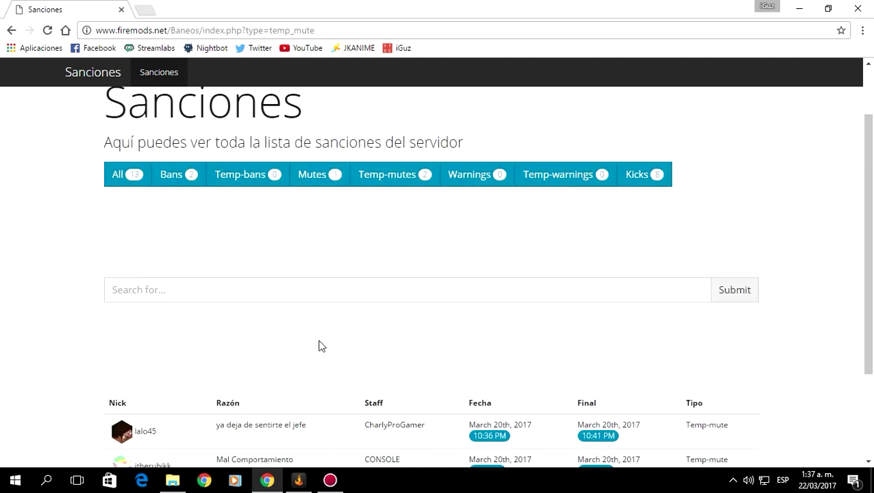
Filter the sanctions by Kicks and examine the reasons, staff and dates of the entries.
{"action": "left_click", "coordinate": [657, 175]}
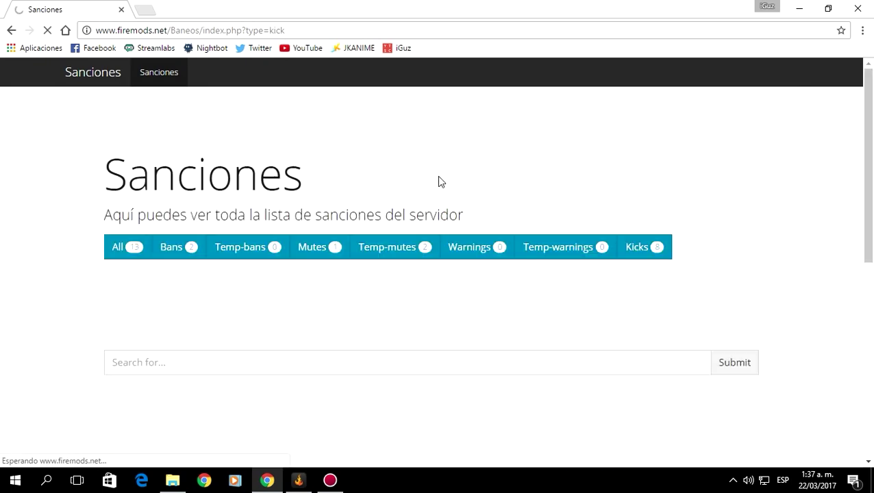
{"action": "scroll", "coordinate": [354, 279], "scroll_direction": "down", "scroll_amount": 5}
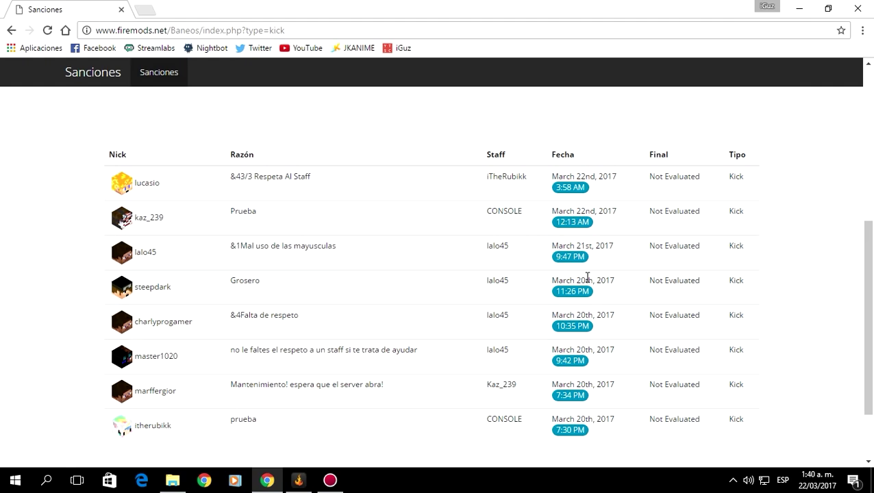
{"action": "scroll", "coordinate": [718, 268], "scroll_direction": "up", "scroll_amount": 4}
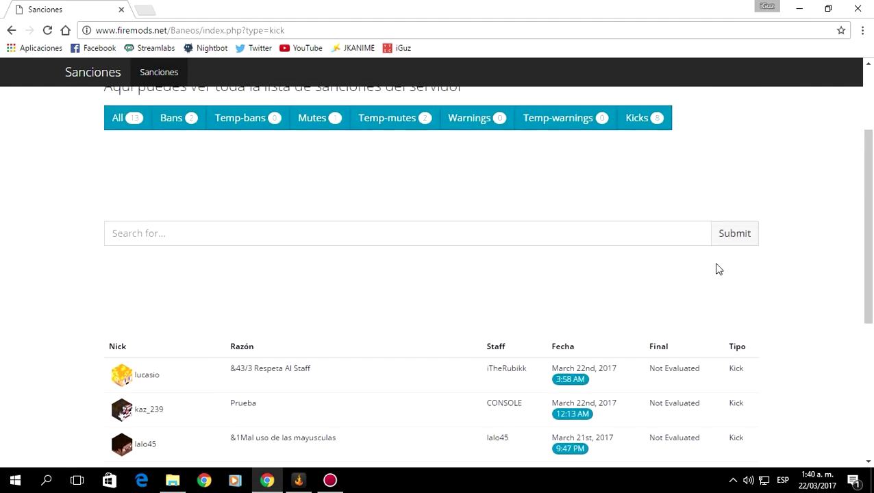
{"action": "scroll", "coordinate": [718, 268], "scroll_direction": "down", "scroll_amount": 4}
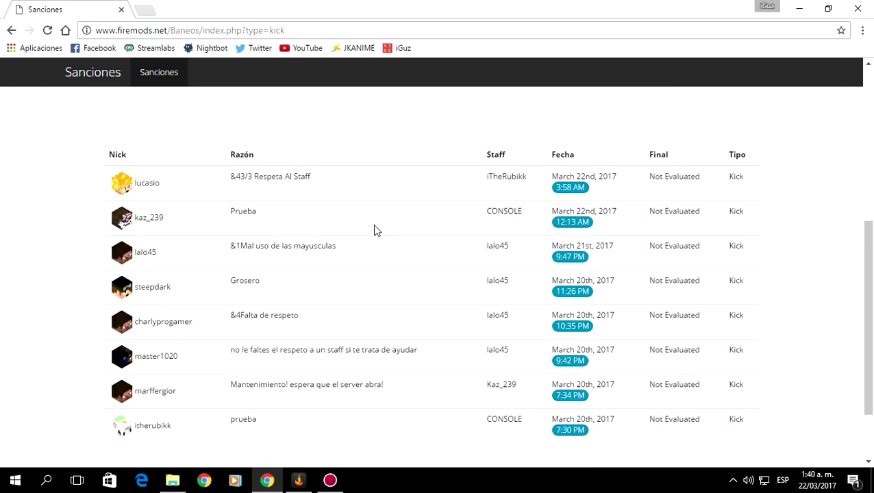
{"action": "scroll", "coordinate": [340, 340], "scroll_direction": "down", "scroll_amount": 2}
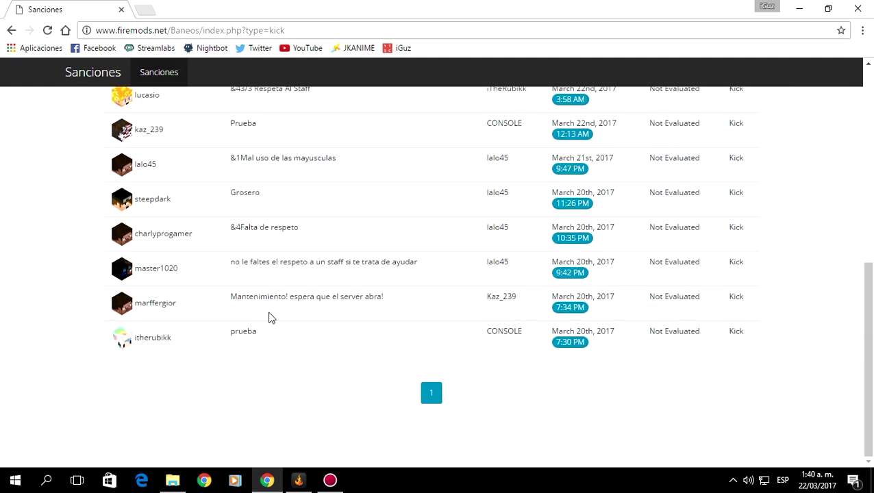
{"action": "scroll", "coordinate": [334, 258], "scroll_direction": "up", "scroll_amount": 1}
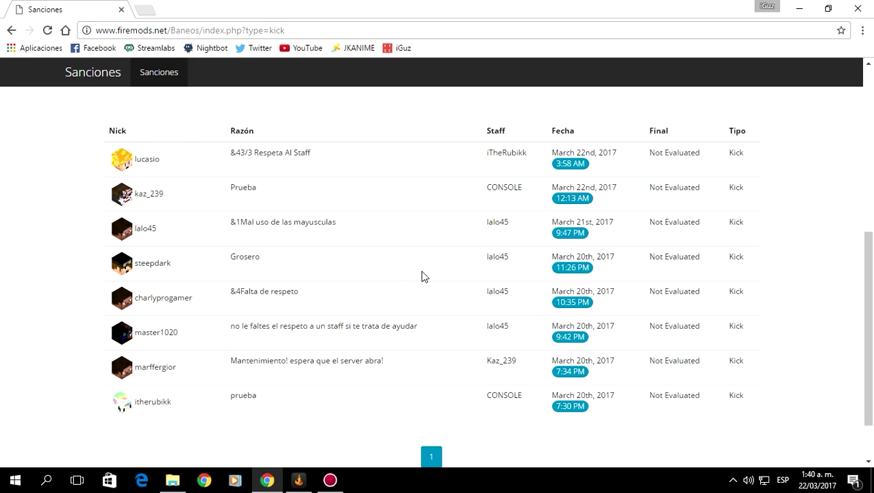
{"action": "scroll", "coordinate": [422, 276], "scroll_direction": "up", "scroll_amount": 4}
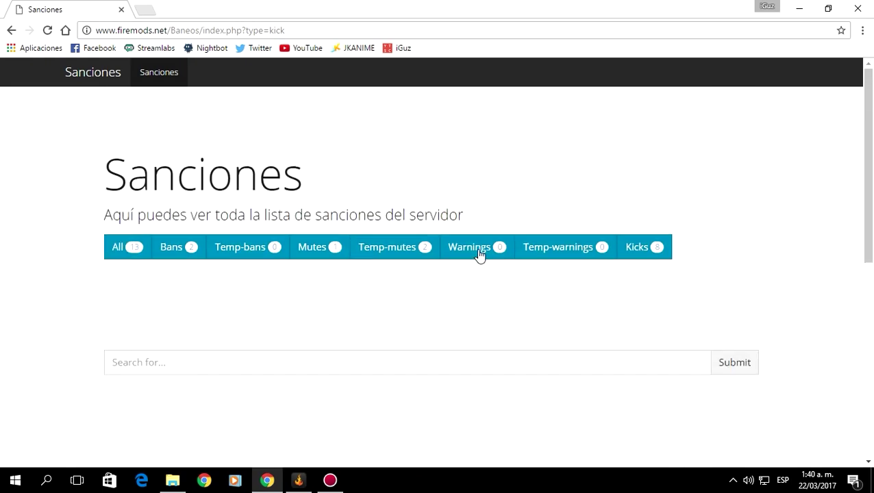
Go back from the sanctions list to the main site and open its Descargas page.
{"action": "left_click", "coordinate": [11, 31]}
{"action": "left_click", "coordinate": [12, 31]}
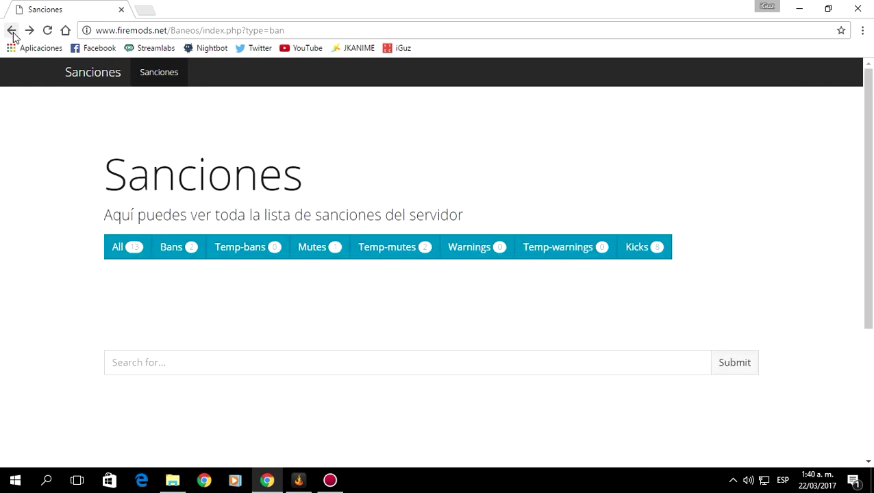
{"action": "left_click", "coordinate": [12, 31]}
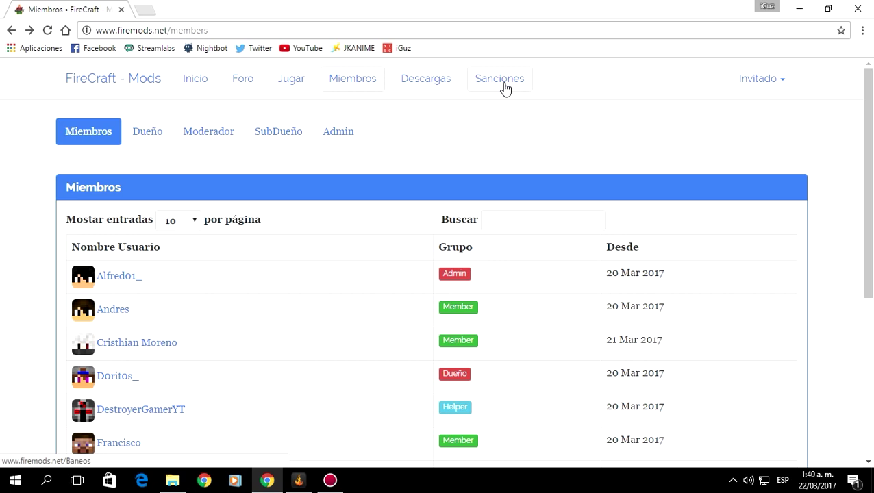
{"action": "left_click", "coordinate": [436, 91]}
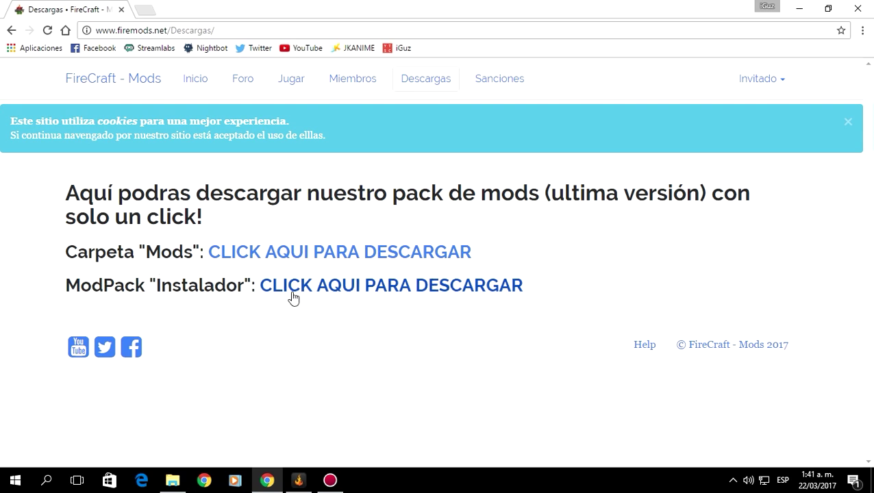
Start downloading the ModPack "Instalador" version, skipping the AdF.ly advertisement.
{"action": "left_click", "coordinate": [376, 291]}
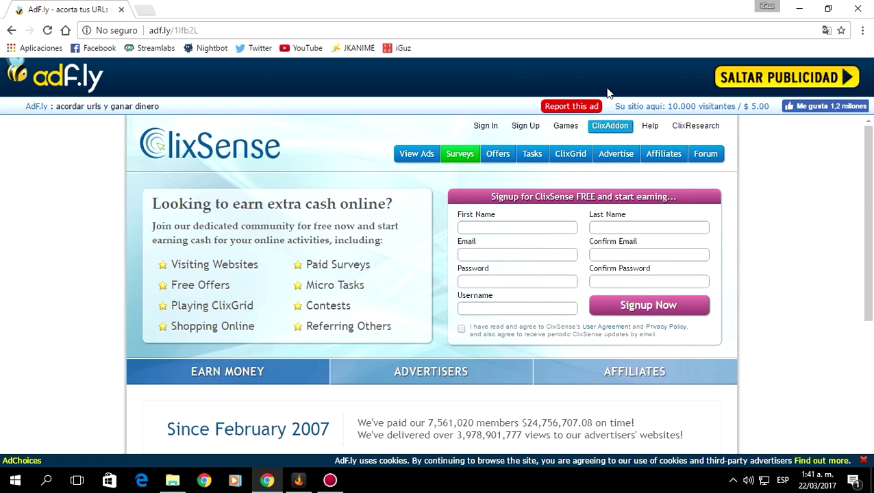
{"action": "left_click", "coordinate": [758, 91]}
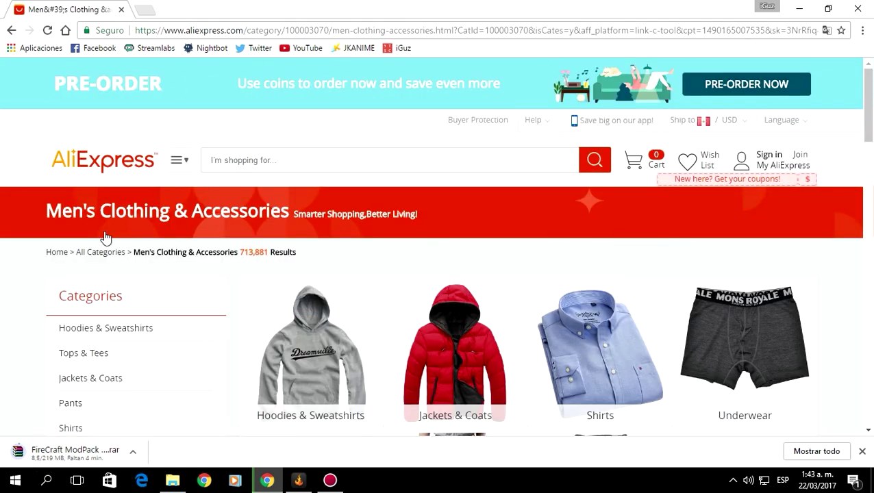
Cancel the FireCraft ModPack download in progress and close the browser window.
{"action": "mouse_move", "coordinate": [280, 239]}
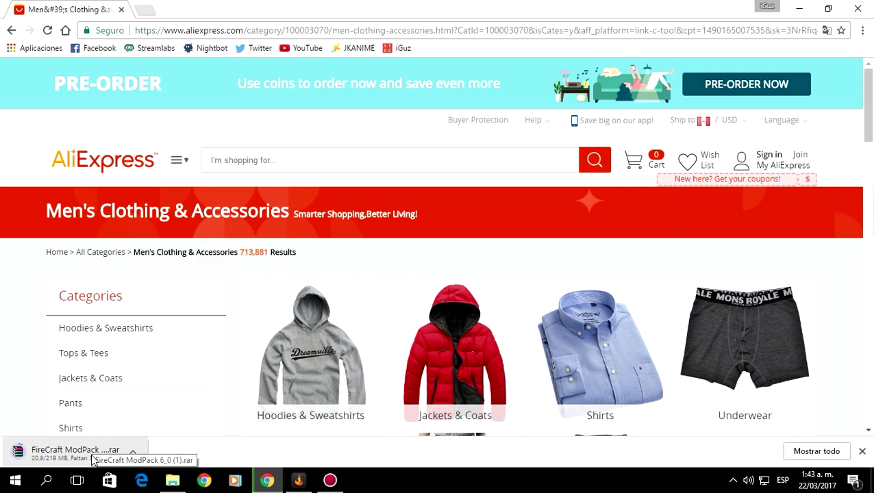
{"action": "right_click", "coordinate": [54, 457]}
{"action": "left_click", "coordinate": [89, 445]}
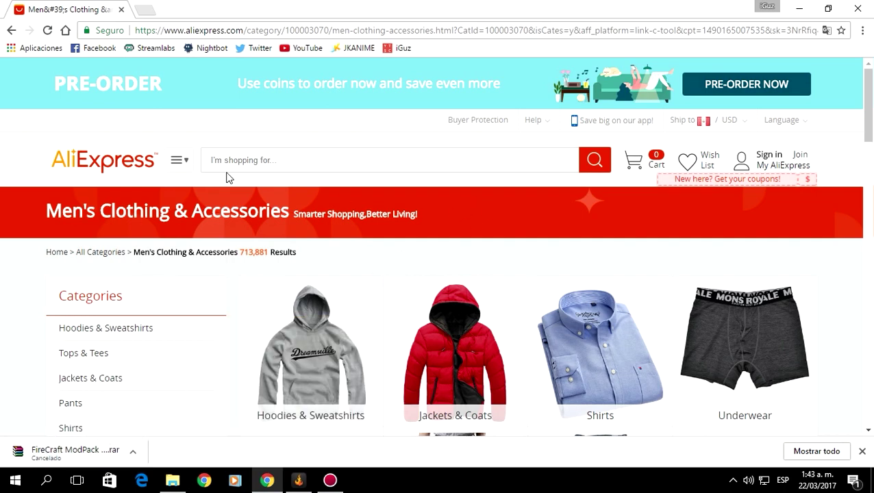
{"action": "left_click", "coordinate": [858, 9]}
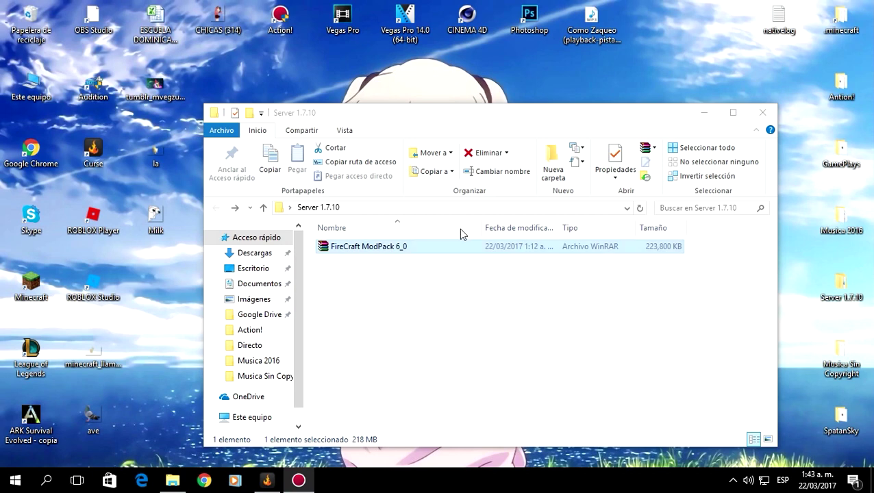
Reopen the Server 1.7.10 desktop folder and open the FireCraft ModPack 6_0 archive, dismissing the WinRAR licence notice.
{"action": "left_click", "coordinate": [762, 112]}
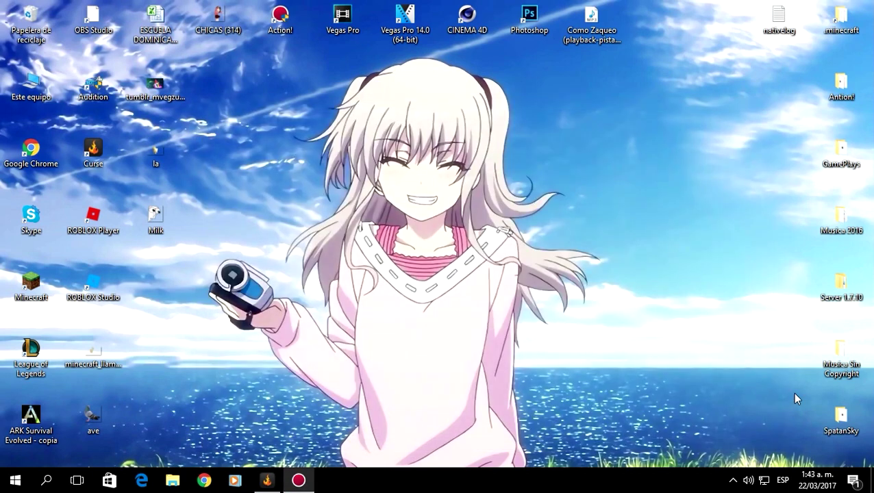
{"action": "double_click", "coordinate": [841, 283]}
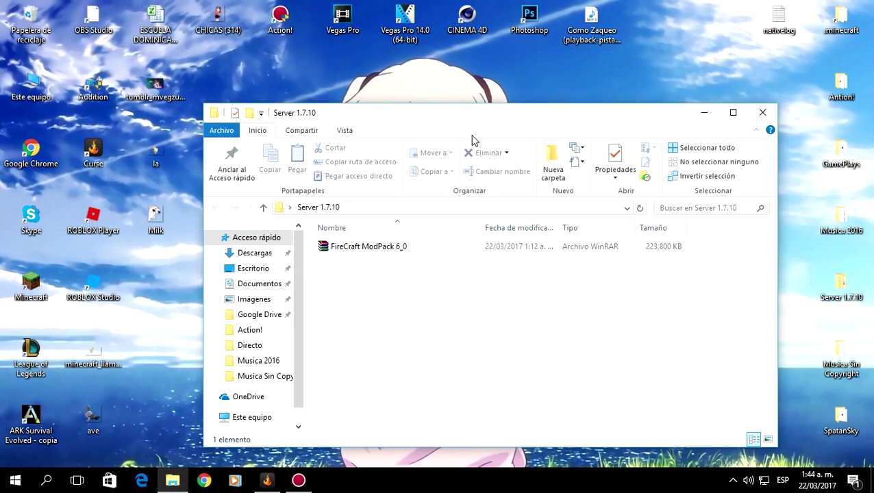
{"action": "left_click_drag", "start_coordinate": [488, 122], "coordinate": [461, 110]}
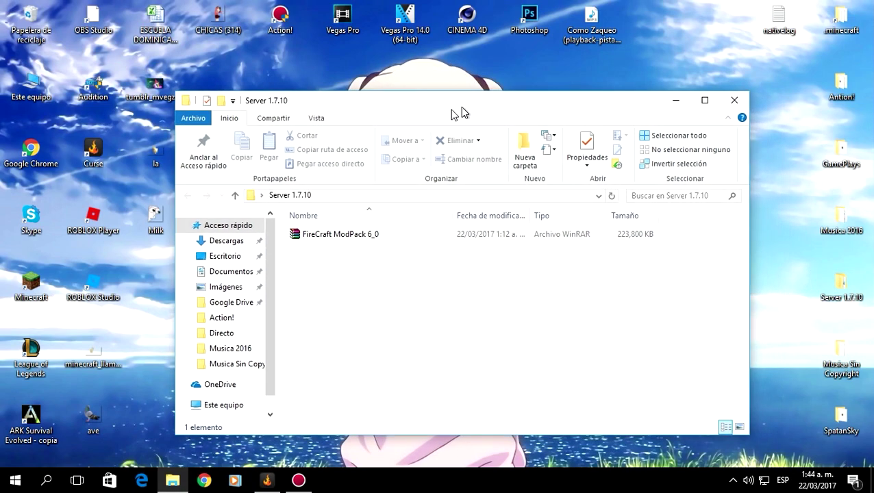
{"action": "double_click", "coordinate": [352, 235]}
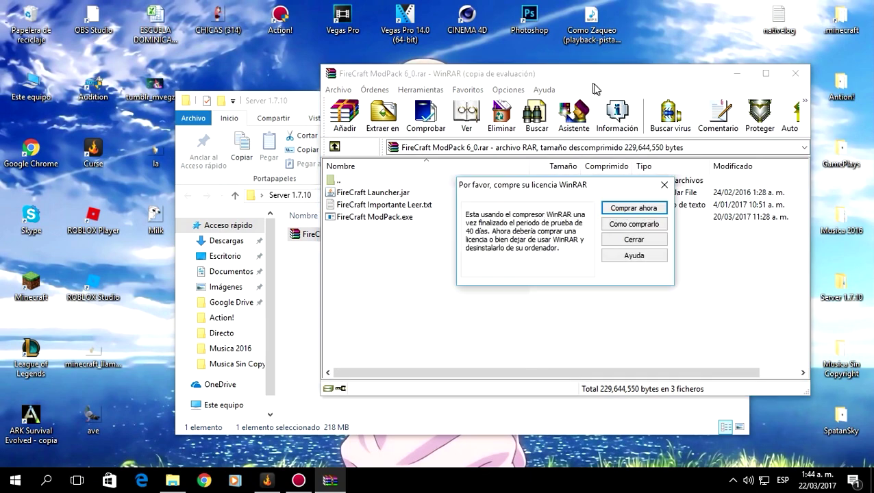
{"action": "left_click", "coordinate": [663, 184]}
{"action": "left_click_drag", "start_coordinate": [536, 82], "coordinate": [647, 99]}
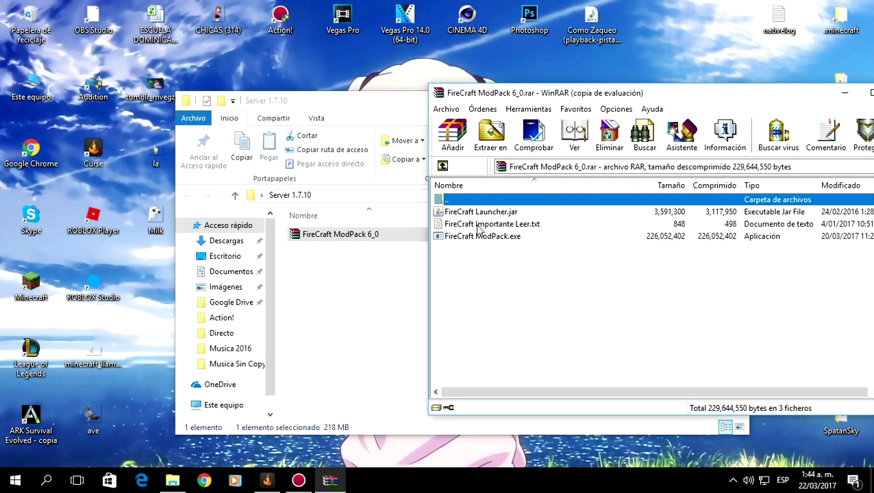
Extract FireCraft Launcher.jar, FireCraft Importante Leer.txt and FireCraft ModPack.exe into the Server 1.7.10 folder and close the archive.
{"action": "left_click_drag", "start_coordinate": [506, 269], "coordinate": [355, 310]}
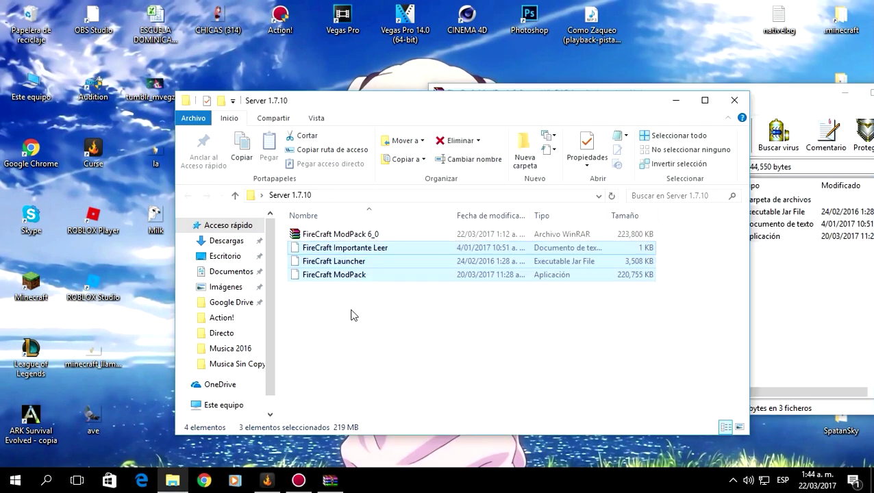
{"action": "left_click", "coordinate": [787, 93]}
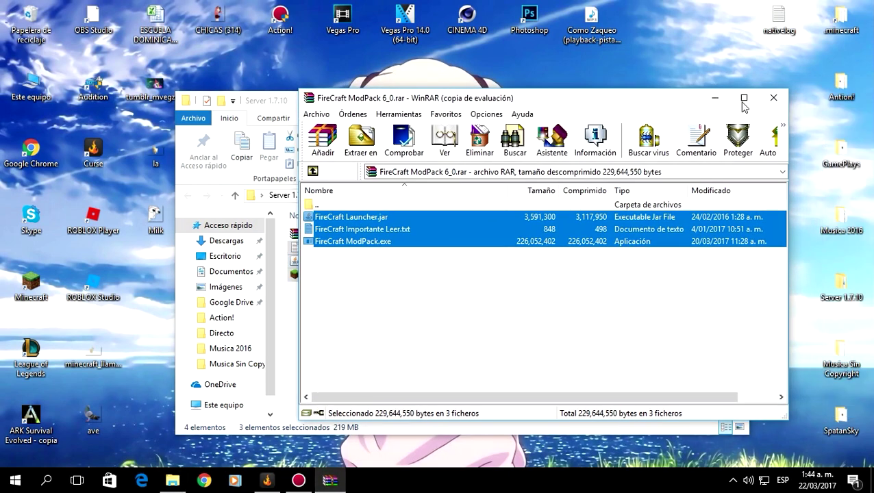
{"action": "left_click", "coordinate": [773, 98]}
{"action": "left_click", "coordinate": [365, 313]}
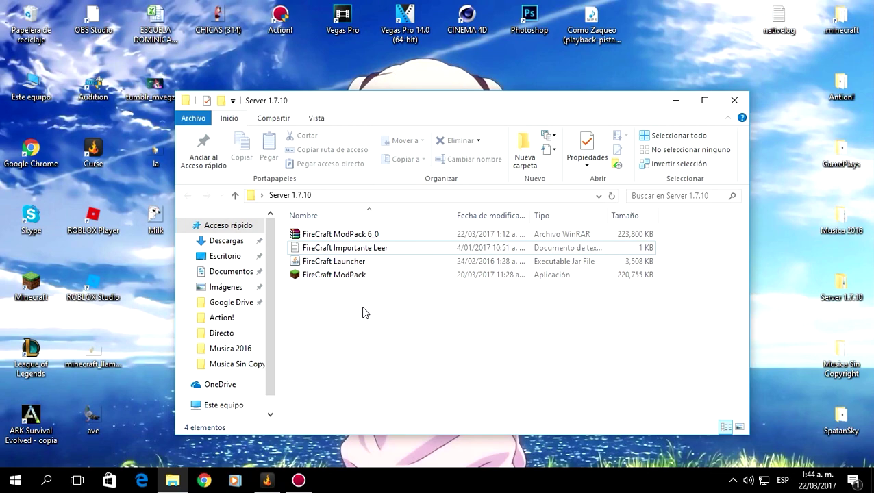
Read the installation instructions in FireCraft Importante Leer and look through the .minecraft folder, closing both when finished.
{"action": "double_click", "coordinate": [335, 249]}
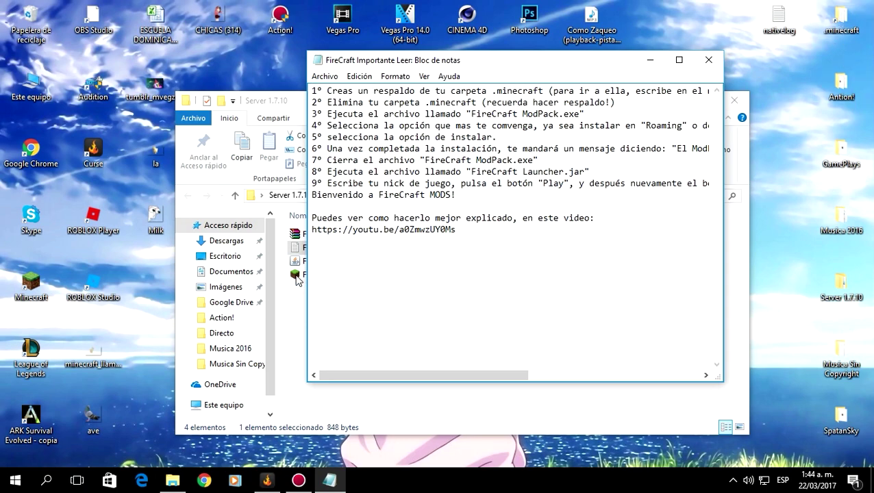
{"action": "double_click", "coordinate": [841, 19]}
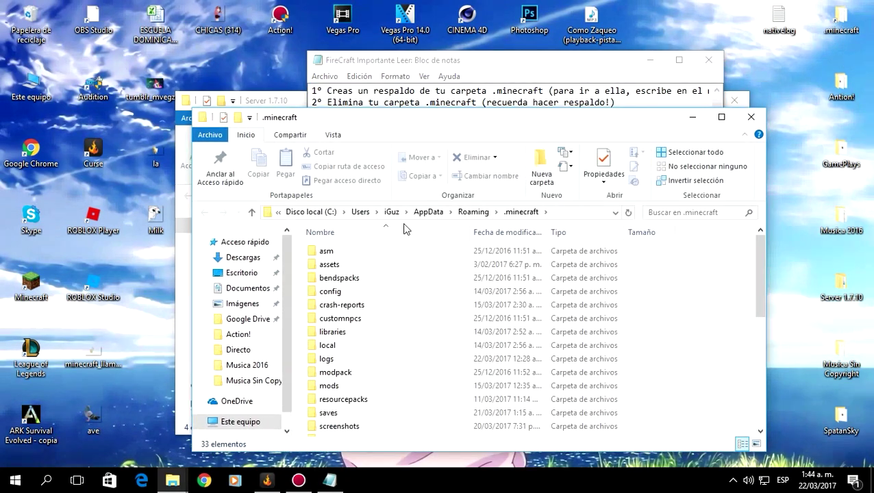
{"action": "scroll", "coordinate": [442, 322], "scroll_direction": "down", "scroll_amount": 2}
{"action": "scroll", "coordinate": [442, 334], "scroll_direction": "up", "scroll_amount": 3}
{"action": "left_click", "coordinate": [750, 119]}
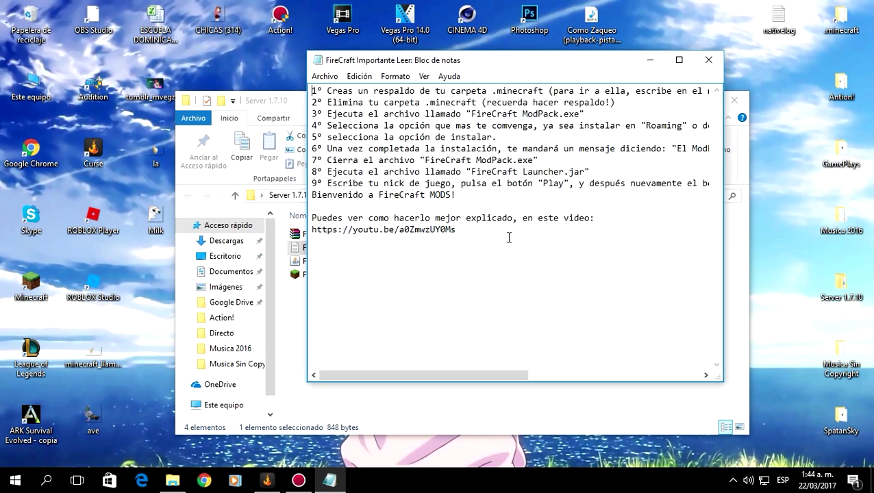
{"action": "left_click_drag", "start_coordinate": [504, 245], "coordinate": [302, 91]}
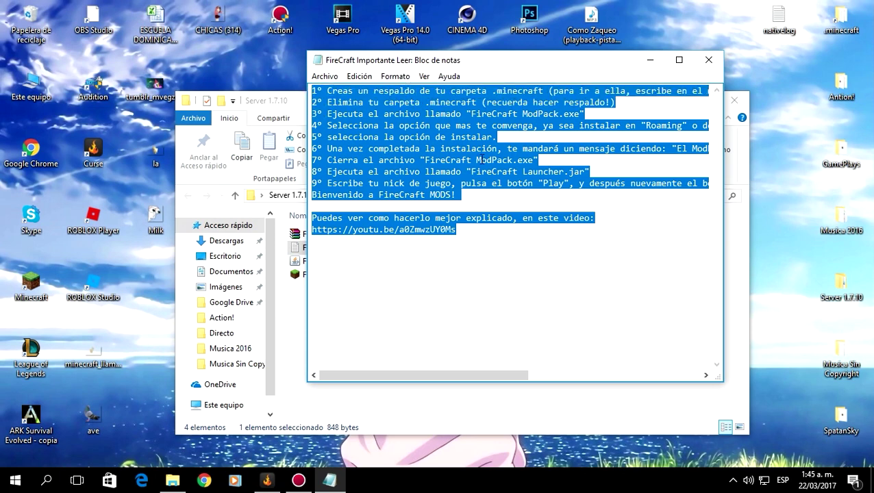
{"action": "left_click", "coordinate": [709, 60]}
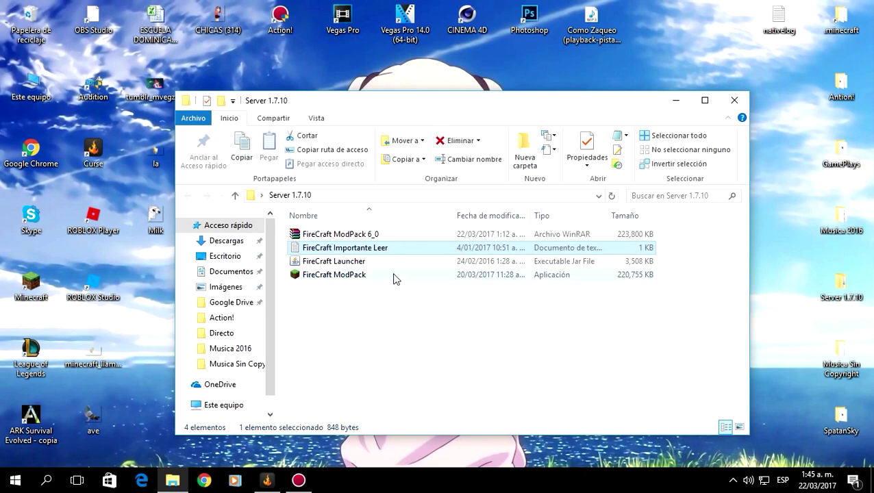
{"action": "left_click", "coordinate": [348, 276]}
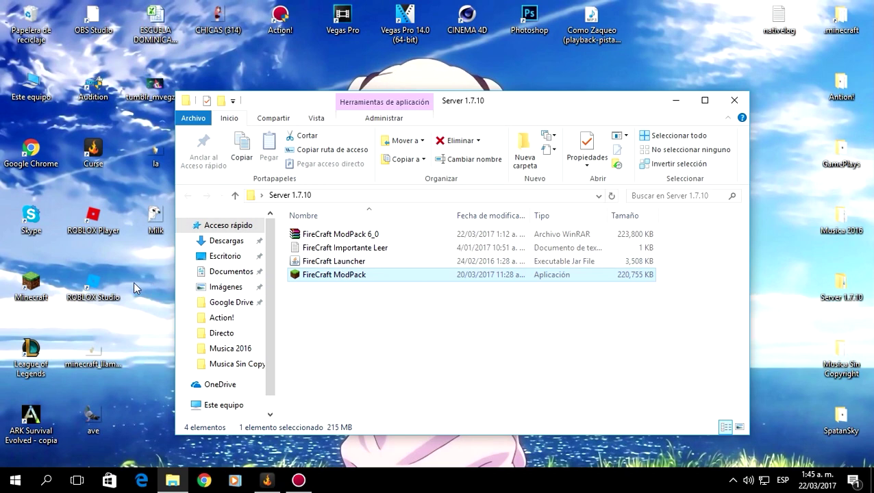
{"action": "left_click_drag", "start_coordinate": [133, 276], "coordinate": [149, 295]}
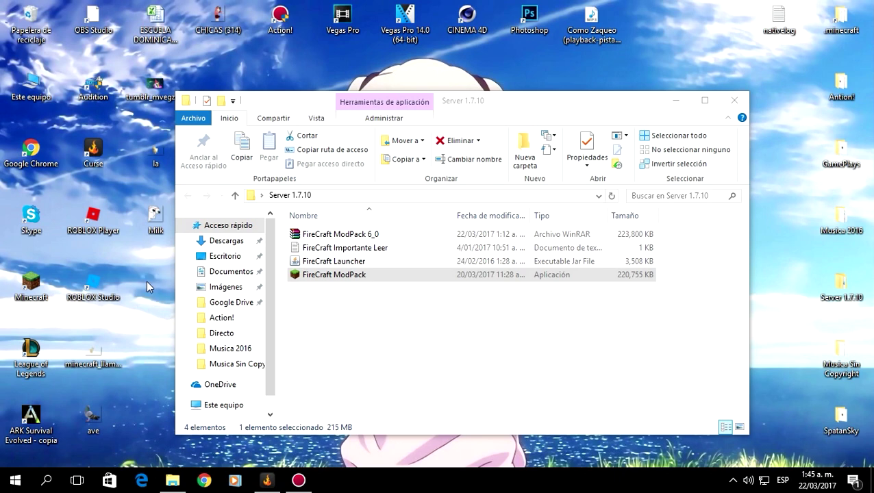
{"action": "left_click", "coordinate": [350, 277]}
{"action": "left_click", "coordinate": [374, 277]}
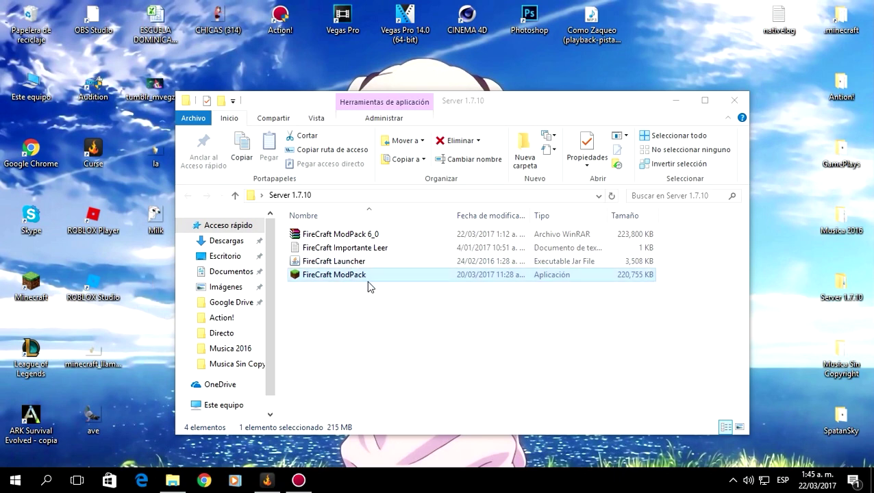
{"action": "left_click", "coordinate": [323, 289]}
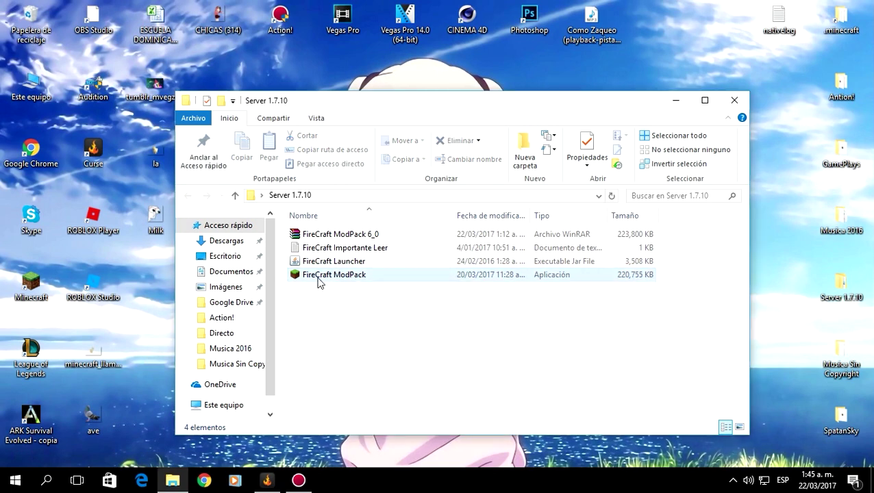
Open the FireCraft ModPack application as an archive with WinRAR, dismissing the licence notice.
{"action": "right_click", "coordinate": [319, 283]}
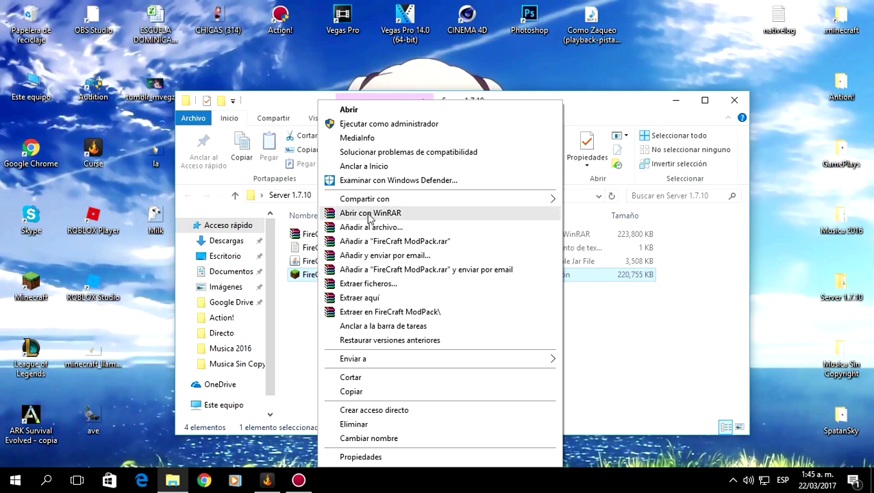
{"action": "left_click", "coordinate": [370, 214]}
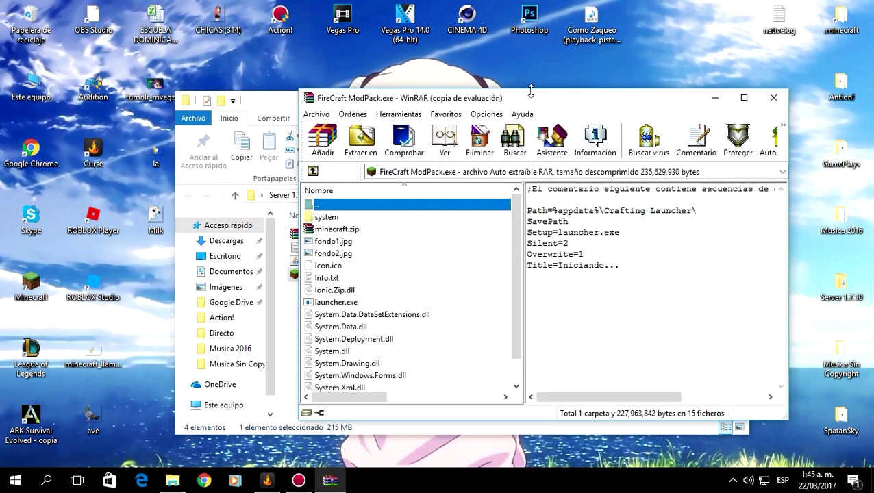
{"action": "left_click_drag", "start_coordinate": [531, 91], "coordinate": [574, 89]}
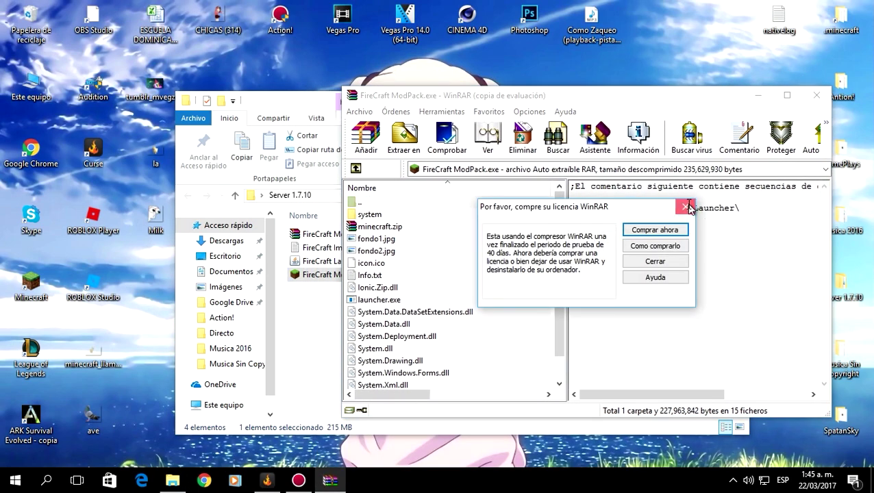
{"action": "left_click", "coordinate": [686, 206]}
{"action": "left_click_drag", "start_coordinate": [576, 99], "coordinate": [657, 69]}
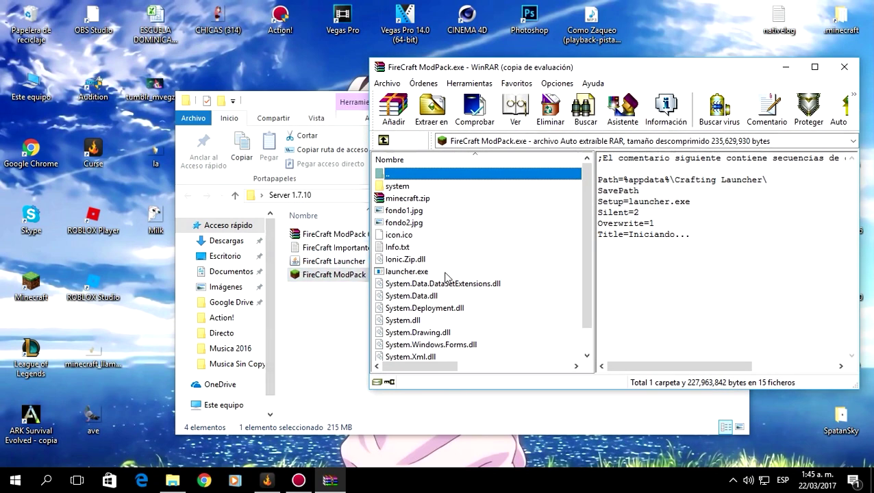
Examine the files inside the FireCraft ModPack.exe archive, including its system folder, and return to the archive's root.
{"action": "scroll", "coordinate": [484, 296], "scroll_direction": "down", "scroll_amount": 1}
{"action": "scroll", "coordinate": [483, 296], "scroll_direction": "up", "scroll_amount": 1}
{"action": "scroll", "coordinate": [484, 297], "scroll_direction": "down", "scroll_amount": 1}
{"action": "scroll", "coordinate": [484, 298], "scroll_direction": "up", "scroll_amount": 1}
{"action": "scroll", "coordinate": [486, 298], "scroll_direction": "down", "scroll_amount": 1}
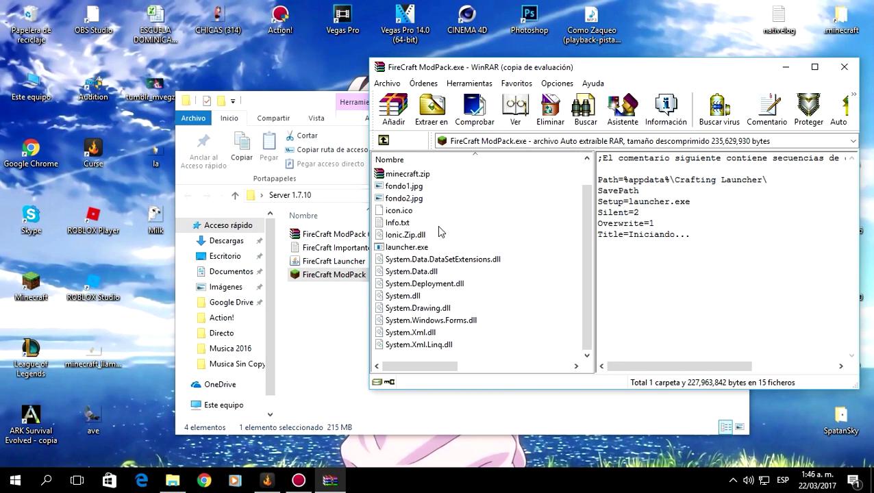
{"action": "scroll", "coordinate": [410, 203], "scroll_direction": "up", "scroll_amount": 1}
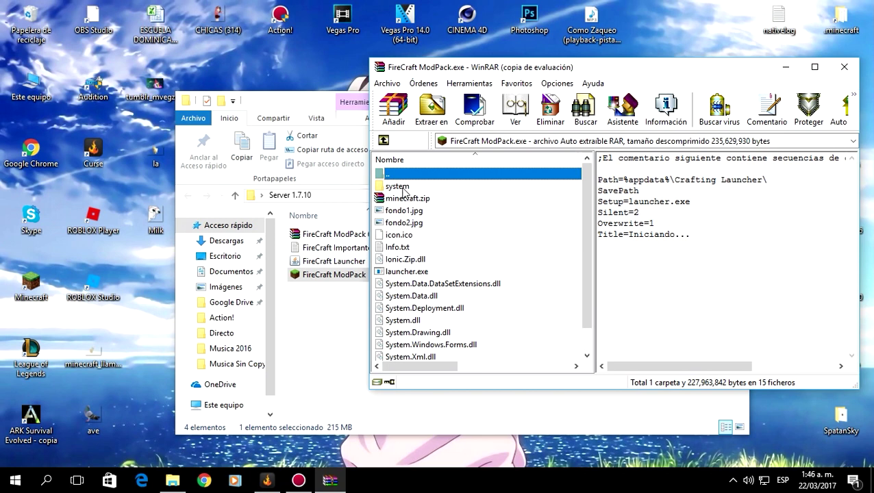
{"action": "double_click", "coordinate": [401, 187]}
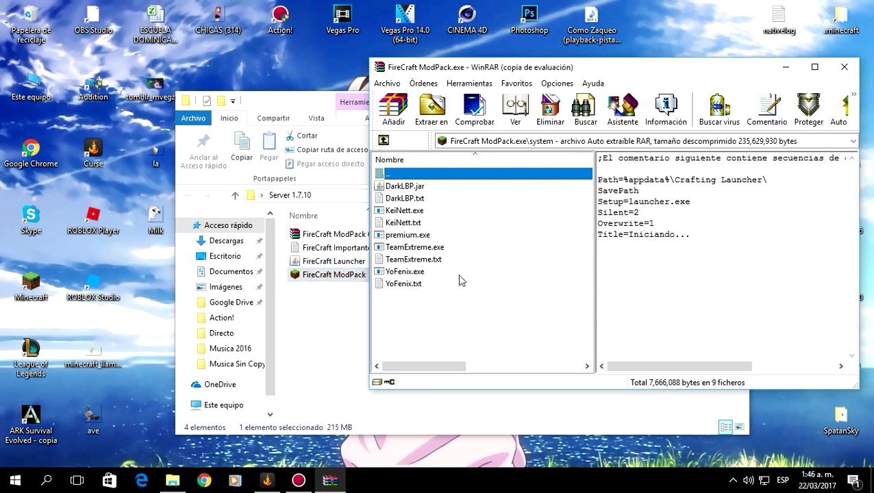
{"action": "left_click", "coordinate": [383, 141]}
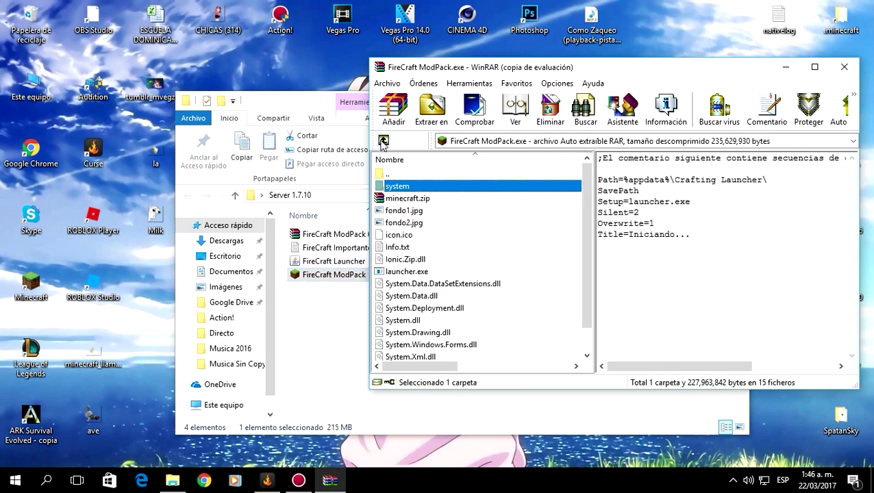
Extract the minecraft folder from the nested minecraft.zip into the Server 1.7.10 folder and close both archive windows.
{"action": "double_click", "coordinate": [411, 200]}
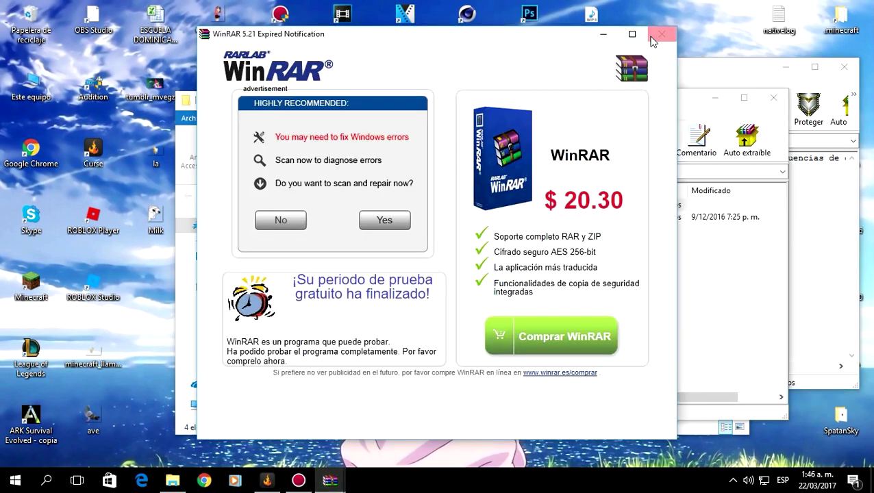
{"action": "left_click", "coordinate": [662, 33]}
{"action": "left_click_drag", "start_coordinate": [589, 100], "coordinate": [690, 97]}
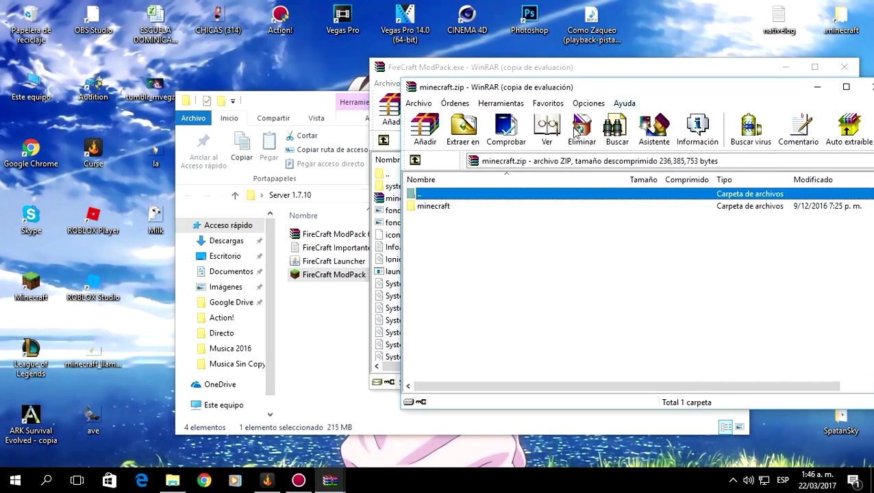
{"action": "left_click", "coordinate": [434, 207]}
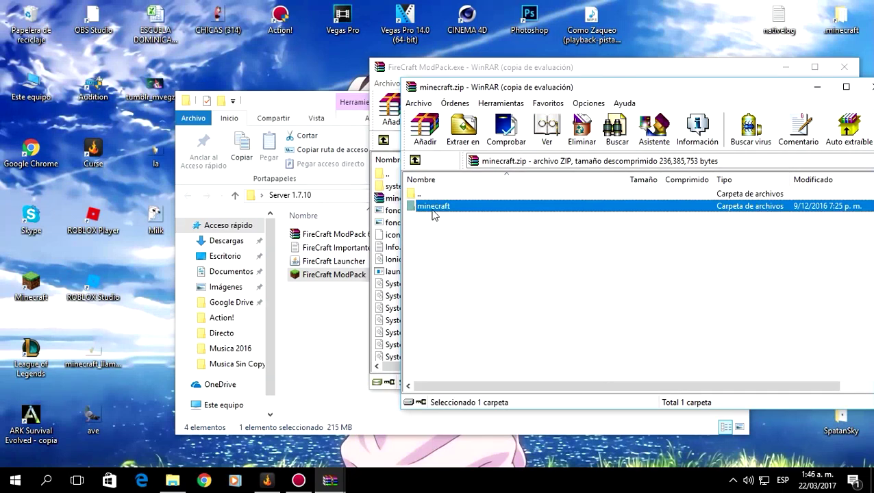
{"action": "left_click_drag", "start_coordinate": [425, 214], "coordinate": [331, 351]}
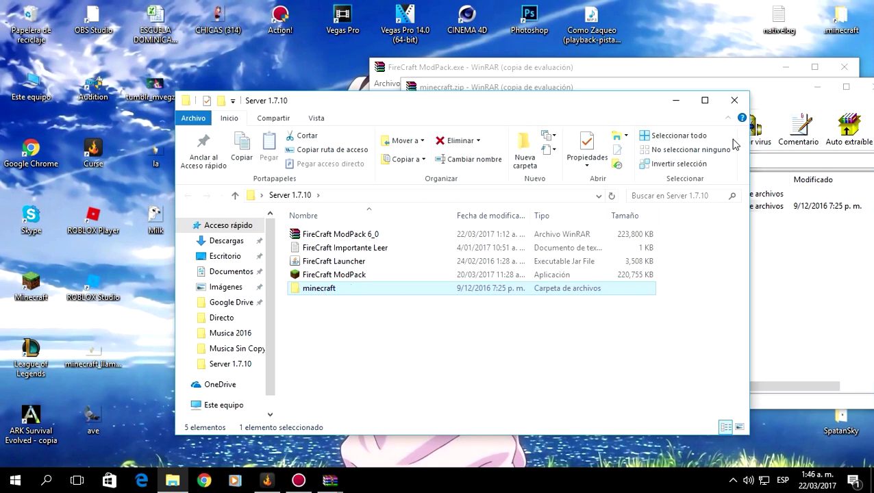
{"action": "left_click", "coordinate": [346, 332]}
{"action": "left_click", "coordinate": [323, 294]}
{"action": "left_click", "coordinate": [769, 94]}
{"action": "left_click", "coordinate": [869, 87]}
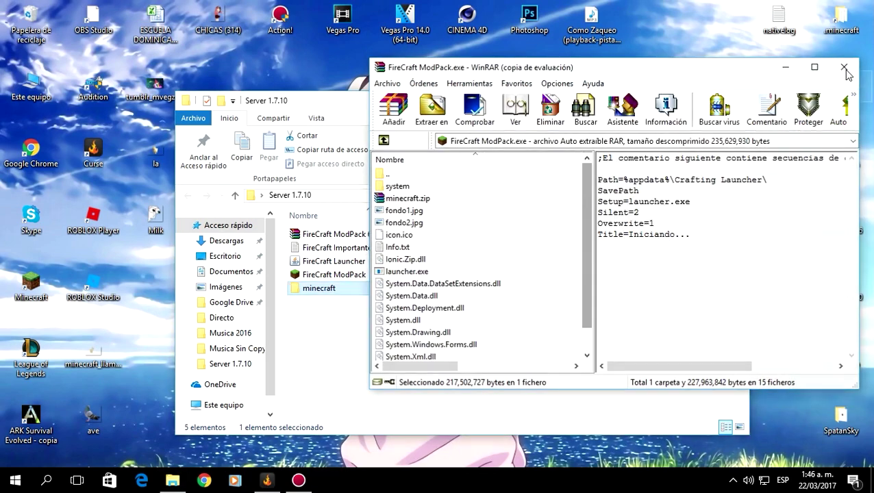
{"action": "left_click", "coordinate": [845, 67]}
Look through the extracted minecraft folder and its mods subfolder, and return to the Server 1.7.10 folder.
{"action": "double_click", "coordinate": [340, 289]}
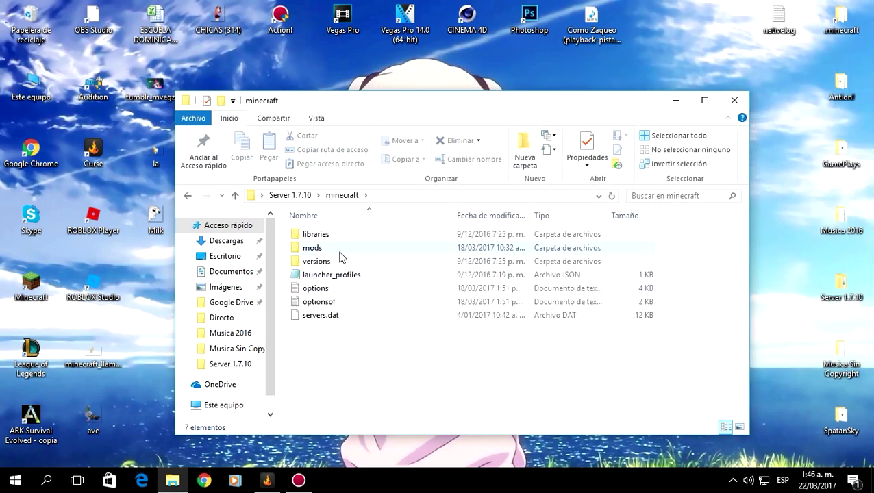
{"action": "double_click", "coordinate": [336, 250]}
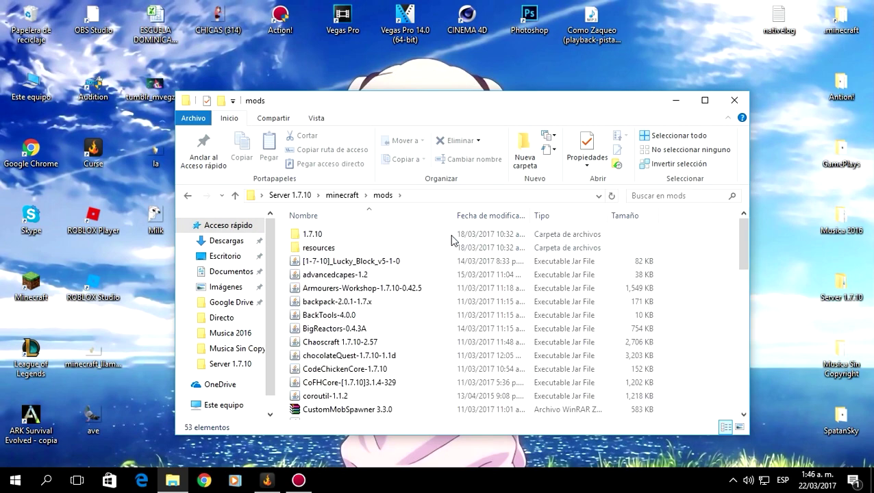
{"action": "scroll", "coordinate": [460, 283], "scroll_direction": "down", "scroll_amount": 5}
{"action": "scroll", "coordinate": [461, 283], "scroll_direction": "up", "scroll_amount": 5}
{"action": "scroll", "coordinate": [446, 288], "scroll_direction": "down", "scroll_amount": 4}
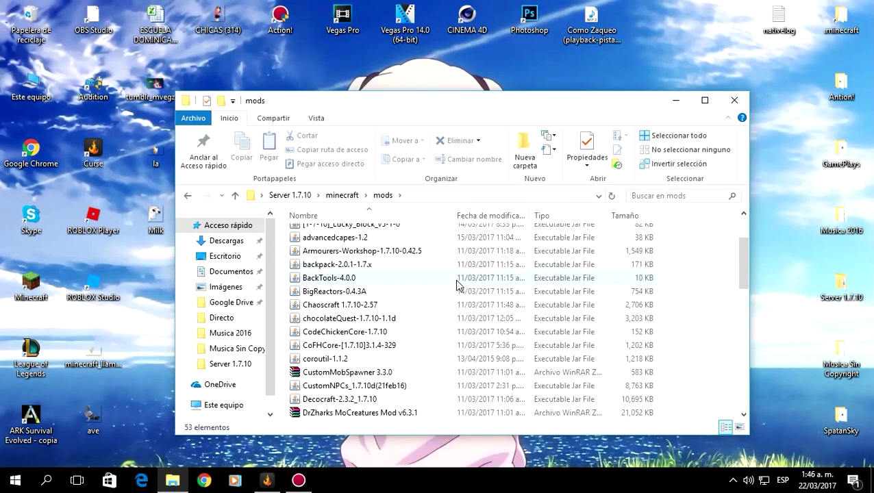
{"action": "scroll", "coordinate": [446, 288], "scroll_direction": "down", "scroll_amount": 1}
{"action": "left_click", "coordinate": [191, 198]}
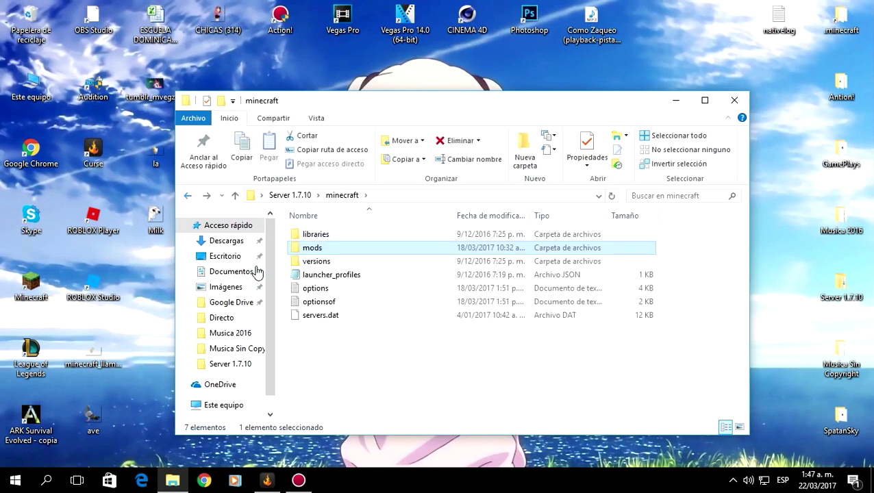
{"action": "left_click", "coordinate": [191, 198]}
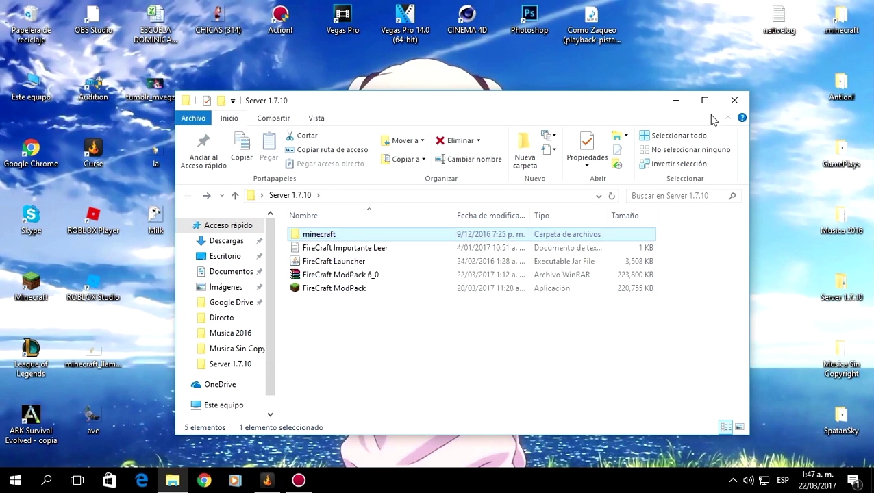
Close the Server 1.7.10 folder, launch the Minecraft Launcher from the desktop and move its window toward the screen's centre.
{"action": "left_click", "coordinate": [734, 100]}
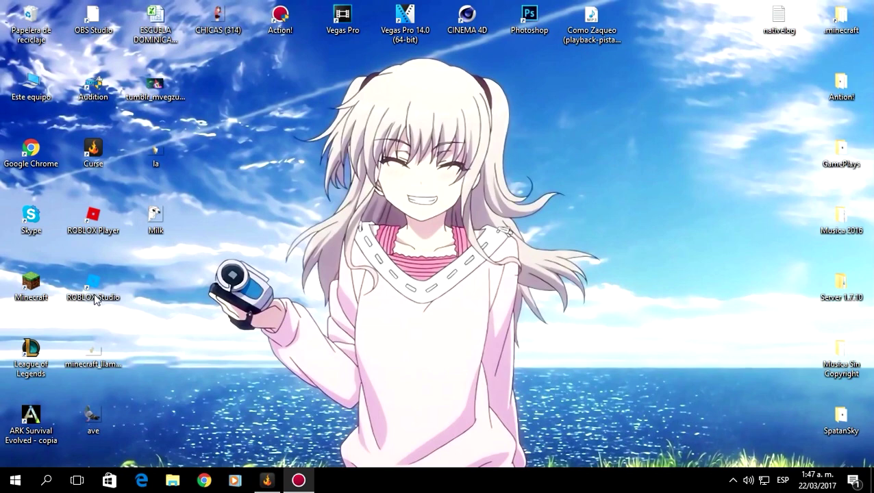
{"action": "double_click", "coordinate": [842, 288]}
{"action": "left_click", "coordinate": [734, 100]}
{"action": "double_click", "coordinate": [30, 288]}
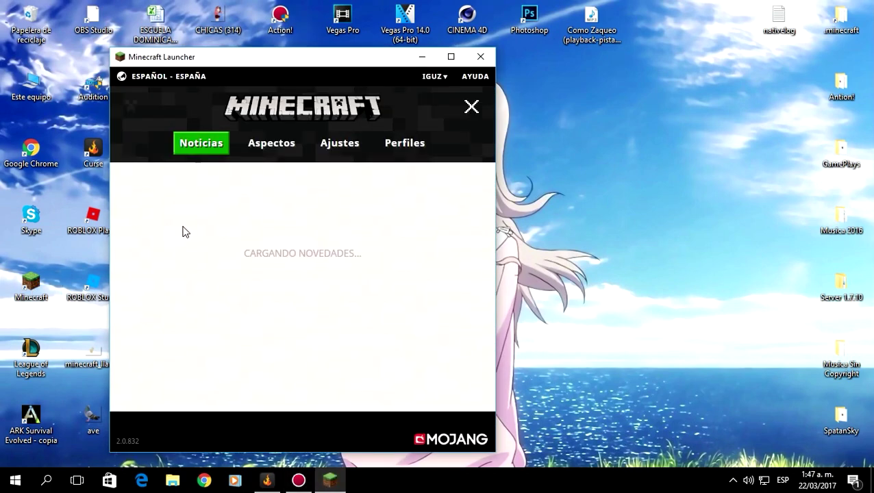
{"action": "left_click_drag", "start_coordinate": [330, 59], "coordinate": [433, 57]}
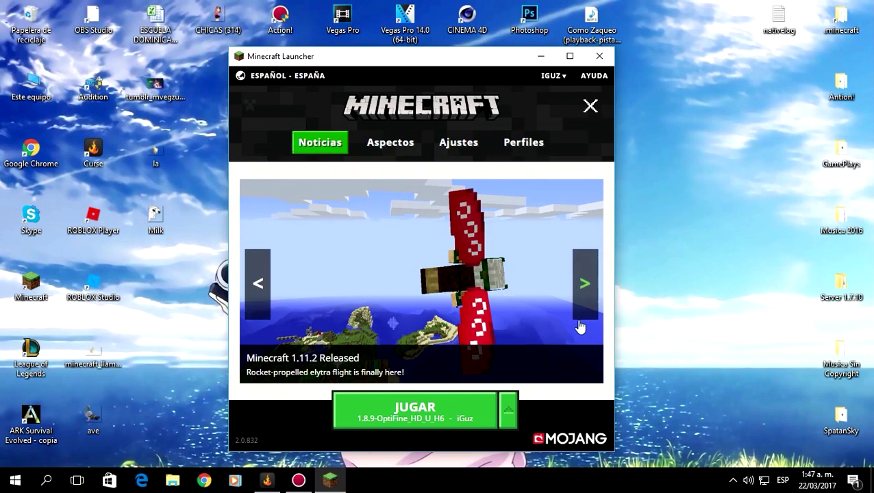
Choose the Forge profile with version 1.7.10-Forge10.13.4.1614-1.7.10 as the one to play.
{"action": "left_click", "coordinate": [509, 411]}
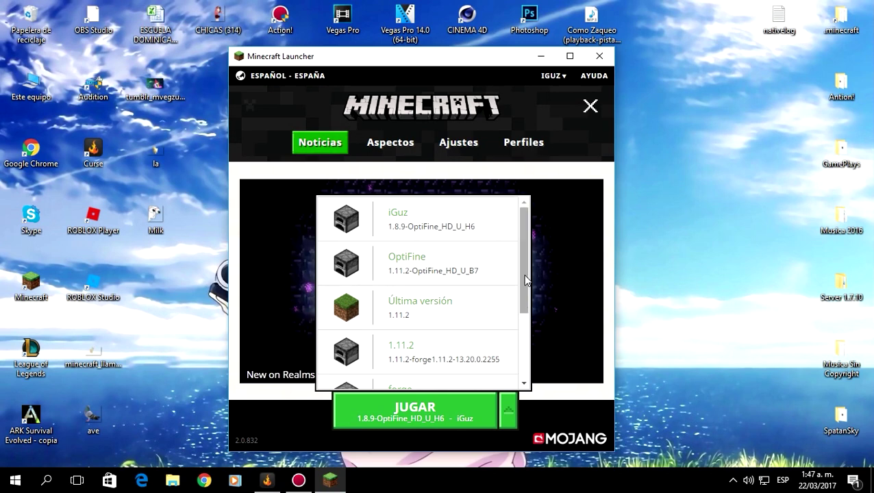
{"action": "left_click_drag", "start_coordinate": [521, 246], "coordinate": [519, 339]}
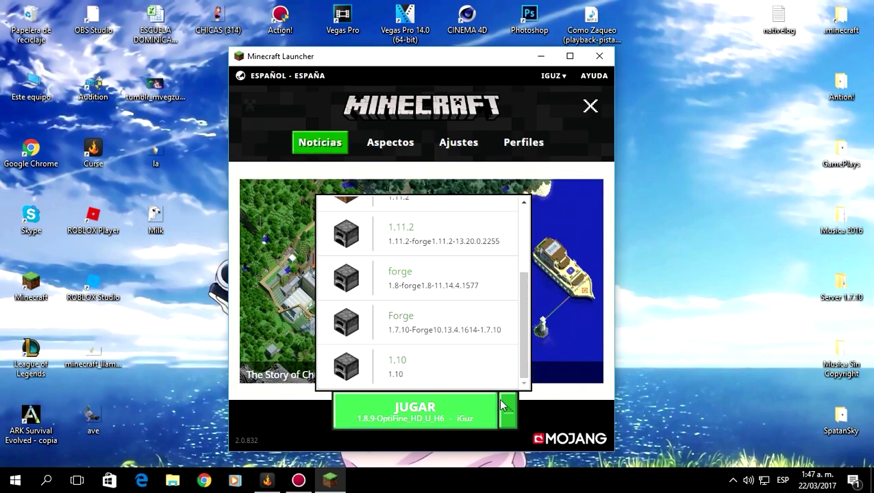
{"action": "left_click", "coordinate": [439, 335]}
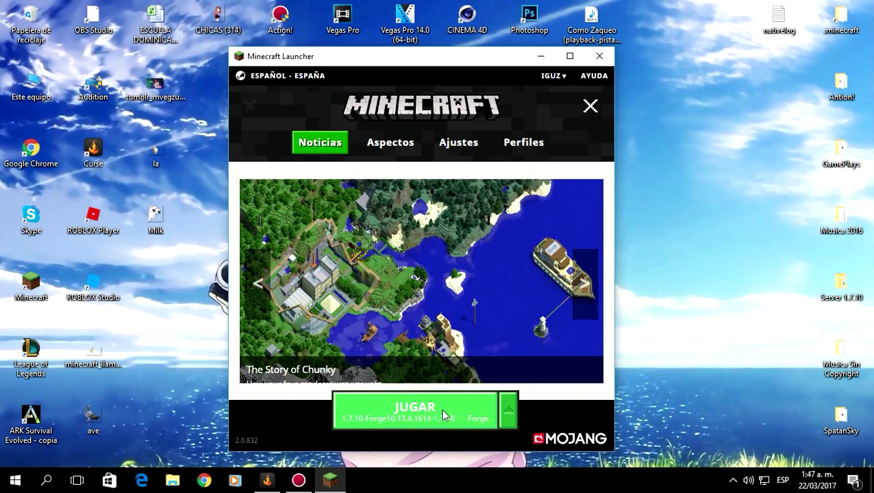
Open the Forge 1.7.10 profile for editing from the launcher's profile list and review its options.
{"action": "left_click", "coordinate": [467, 146]}
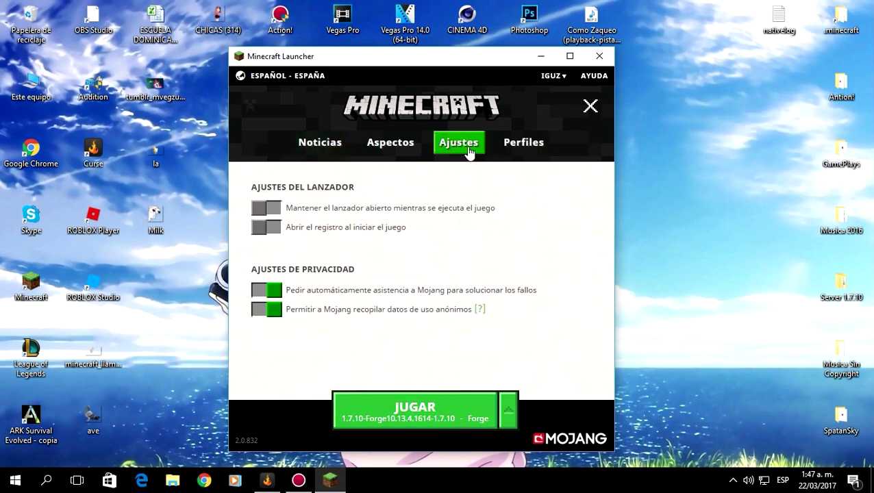
{"action": "left_click", "coordinate": [531, 147]}
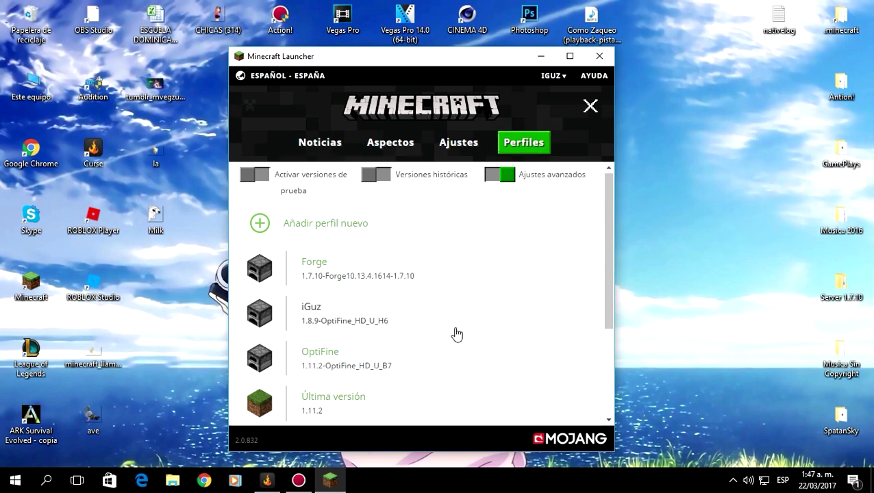
{"action": "scroll", "coordinate": [455, 333], "scroll_direction": "down", "scroll_amount": 3}
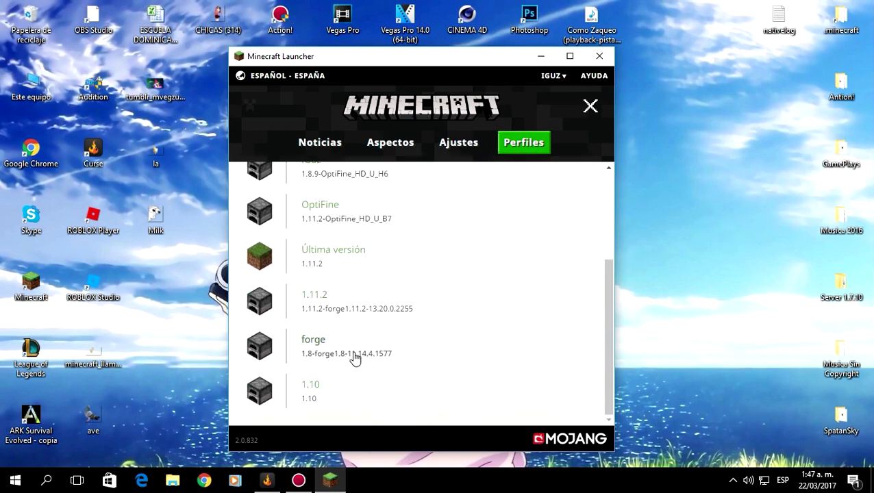
{"action": "scroll", "coordinate": [397, 363], "scroll_direction": "up", "scroll_amount": 5}
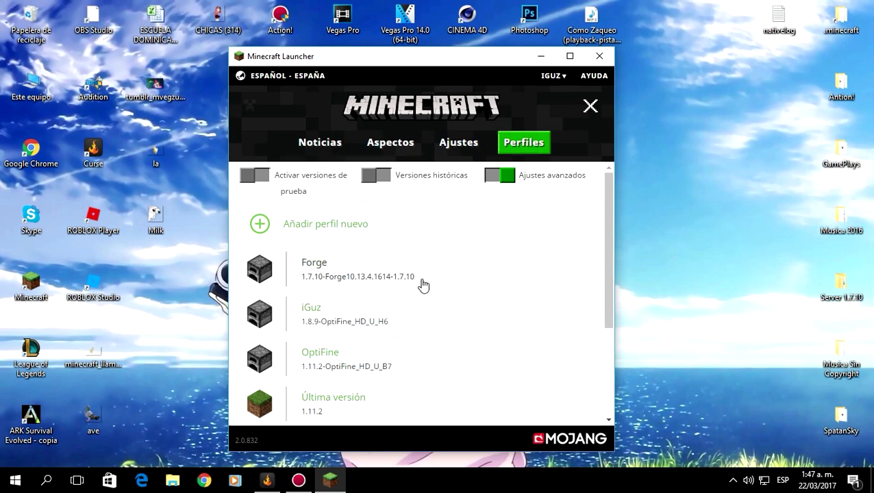
{"action": "left_click", "coordinate": [382, 276]}
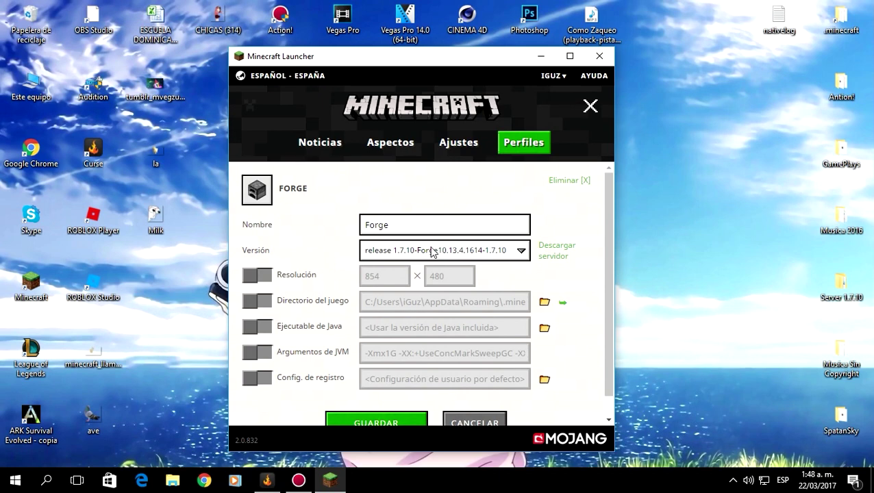
{"action": "scroll", "coordinate": [332, 258], "scroll_direction": "down", "scroll_amount": 1}
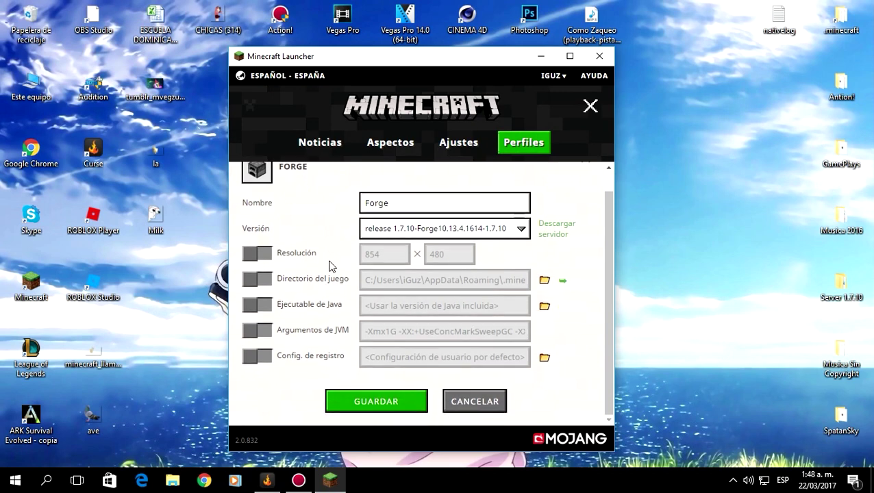
{"action": "scroll", "coordinate": [316, 284], "scroll_direction": "up", "scroll_amount": 1}
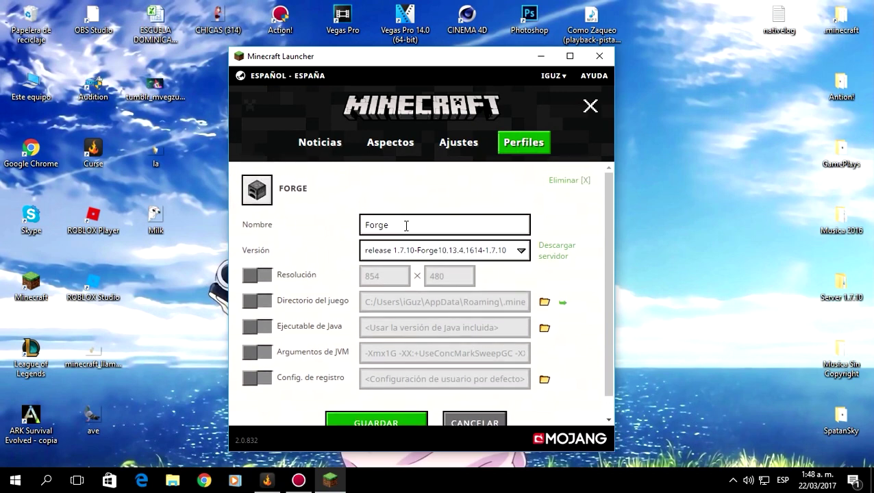
Enable the custom game directory for the Forge profile and inspect the end of its path.
{"action": "left_click", "coordinate": [263, 307]}
{"action": "left_click_drag", "start_coordinate": [364, 303], "coordinate": [548, 312]}
{"action": "left_click", "coordinate": [489, 299]}
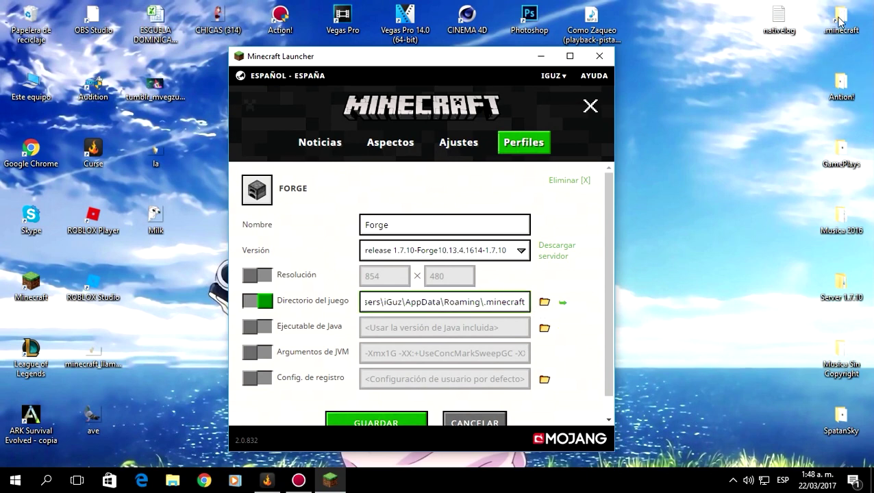
Open the Server 1.7.10 folder from the desktop and create a new folder inside it.
{"action": "left_click", "coordinate": [846, 289]}
{"action": "double_click", "coordinate": [846, 290]}
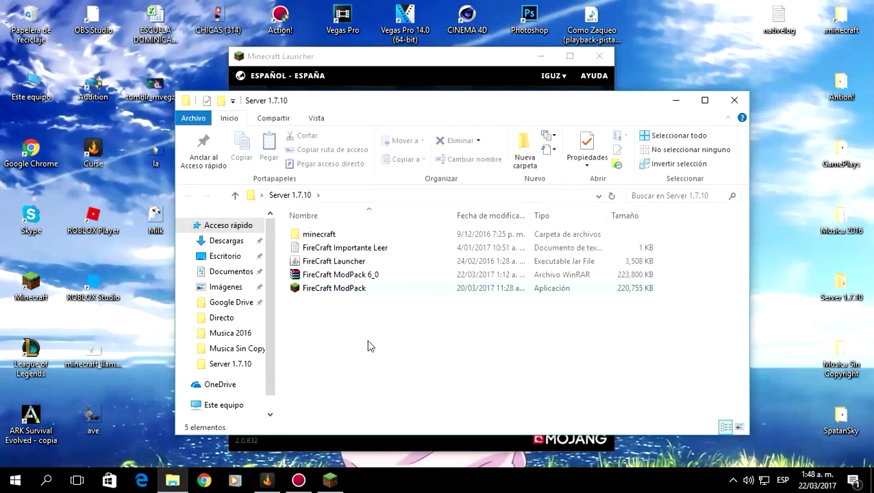
{"action": "right_click", "coordinate": [347, 342]}
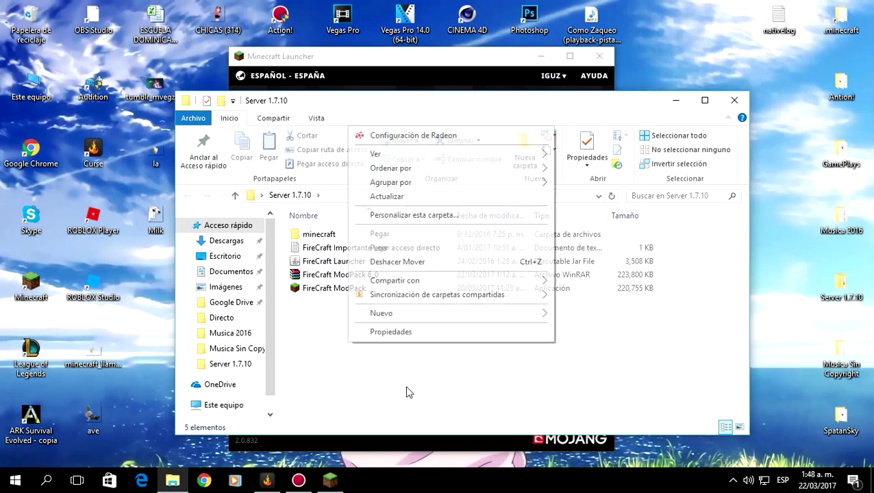
{"action": "mouse_move", "coordinate": [440, 319]}
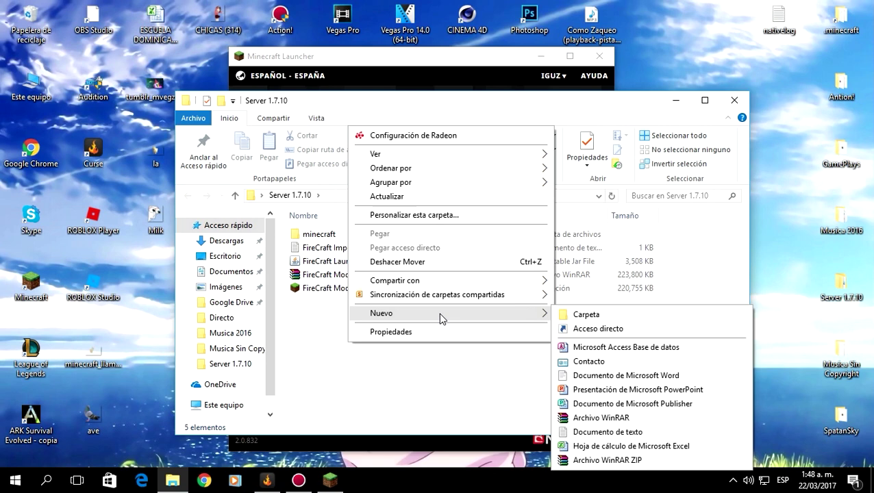
{"action": "left_click", "coordinate": [613, 315]}
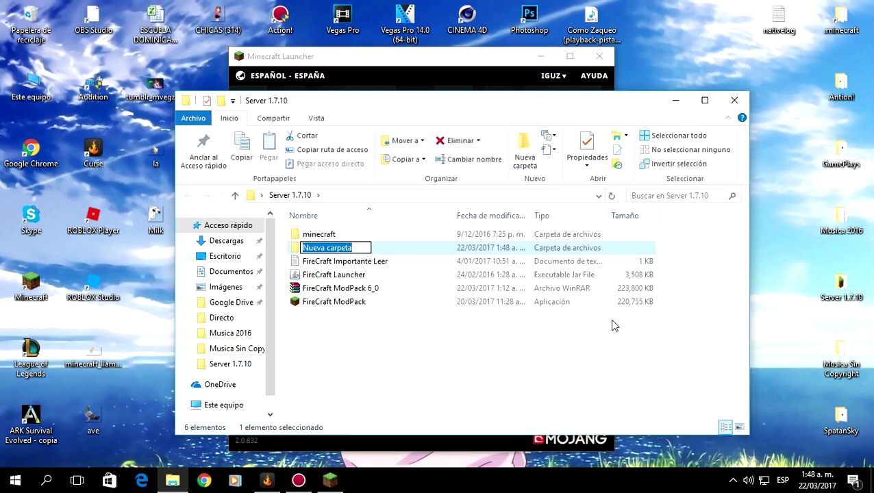